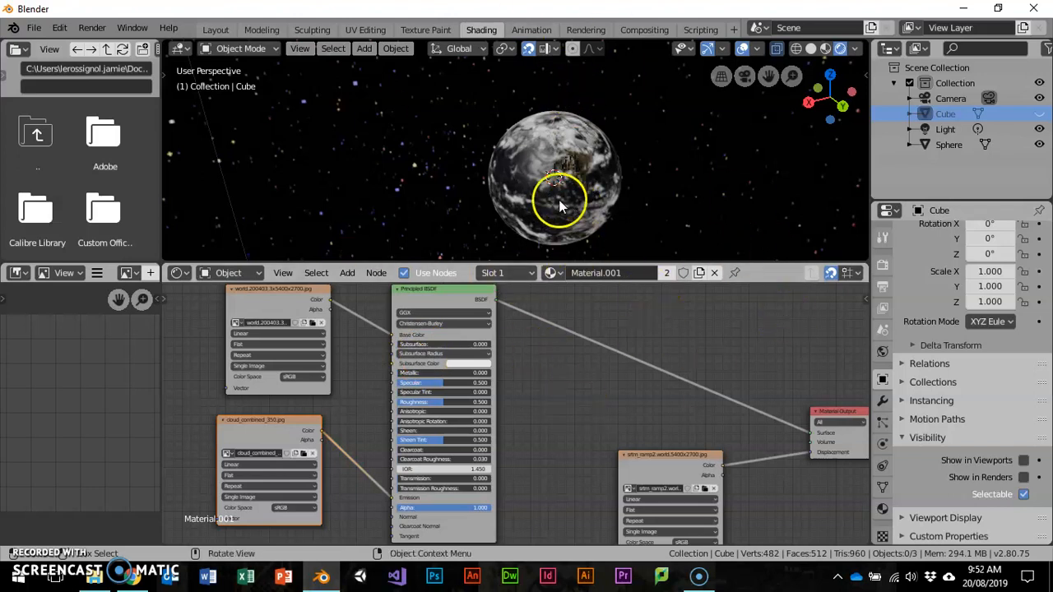
- Switch to the Layout workspace and select the sphere
click(219, 29)
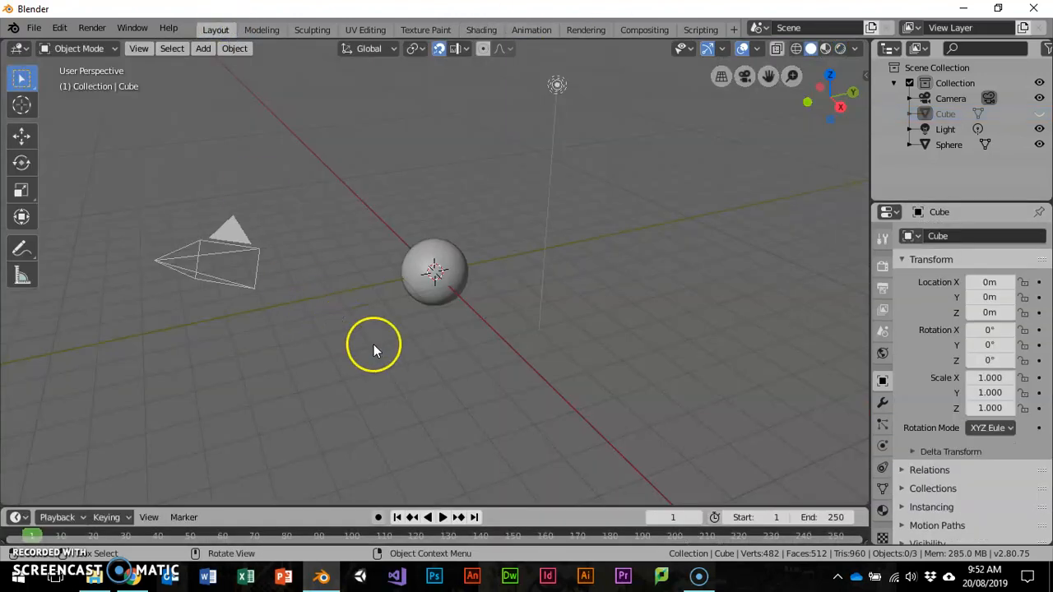
mouse_move(437, 323)
middle_down()
mouse_move(513, 317)
mouse_move(419, 312)
middle_up()
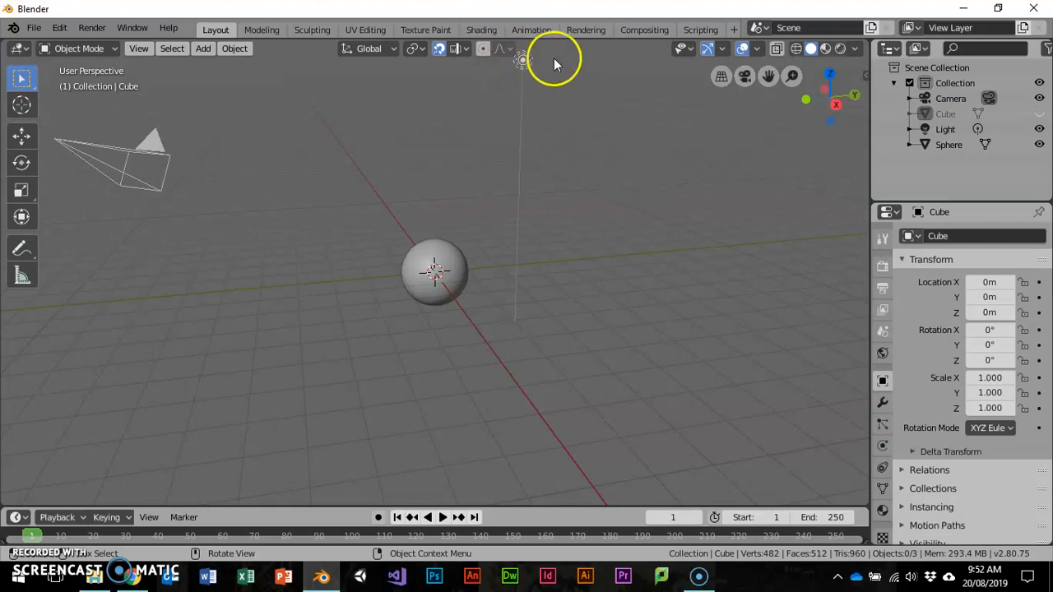
click(434, 268)
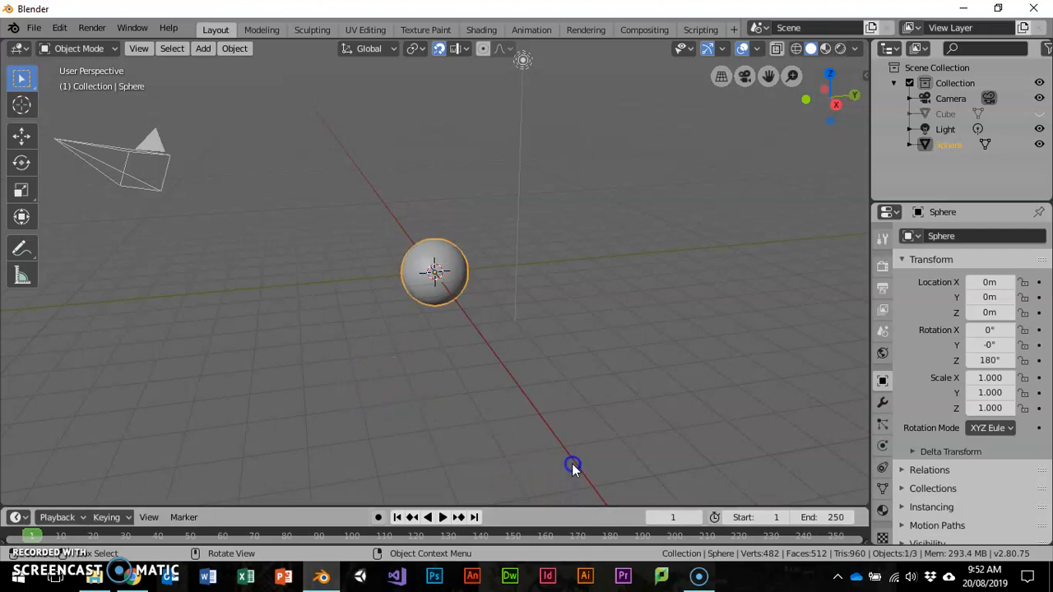
- Enlarge the timeline area and set the animation's end frame to 360
drag(546, 510, 552, 460)
click(814, 473)
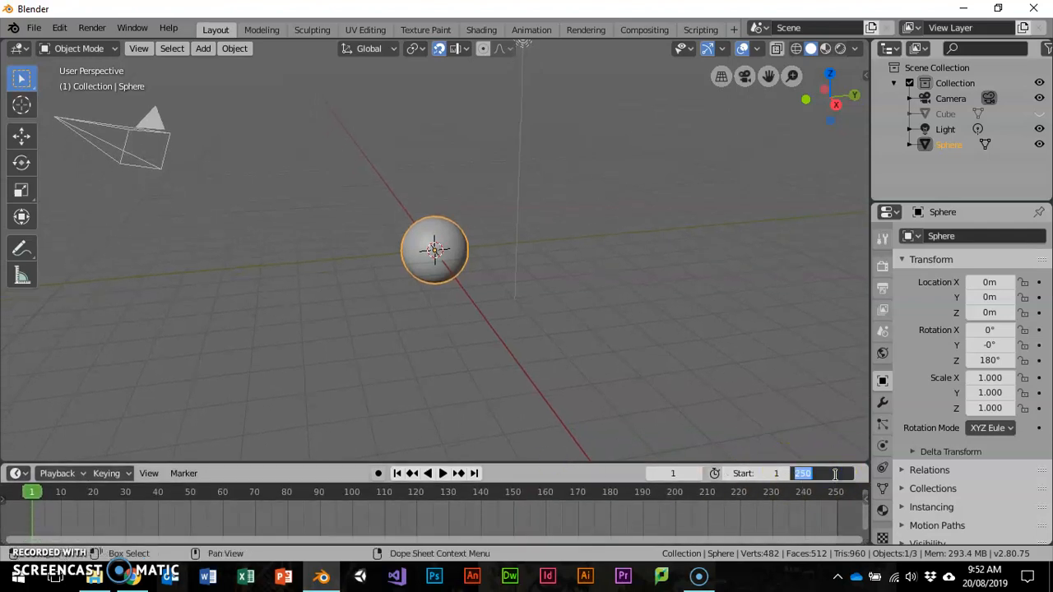
text(360)
key(Return)
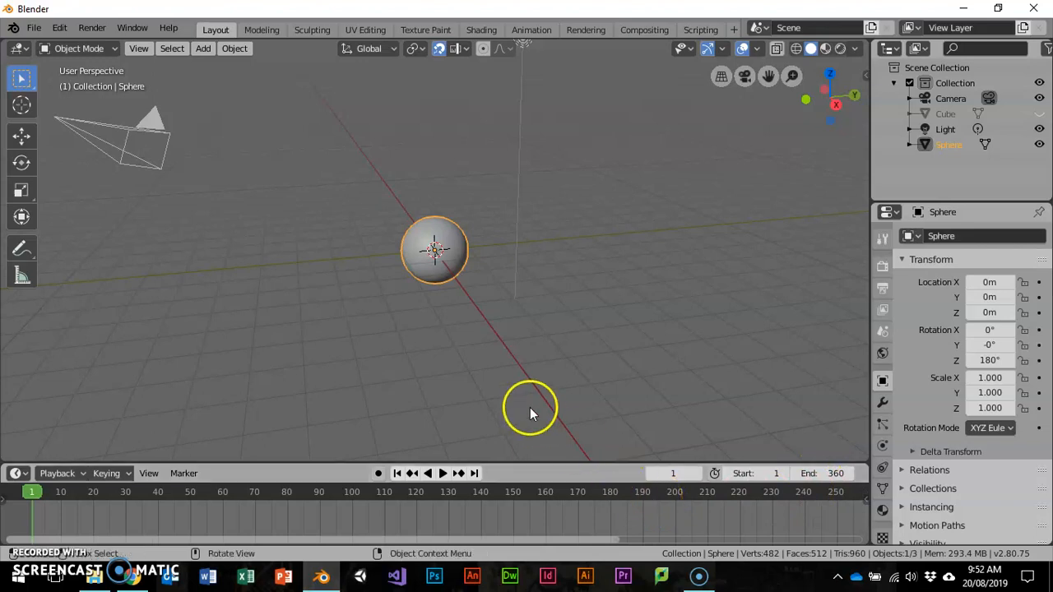
- Insert a rotation keyframe for the sphere at frame 1
key(i)
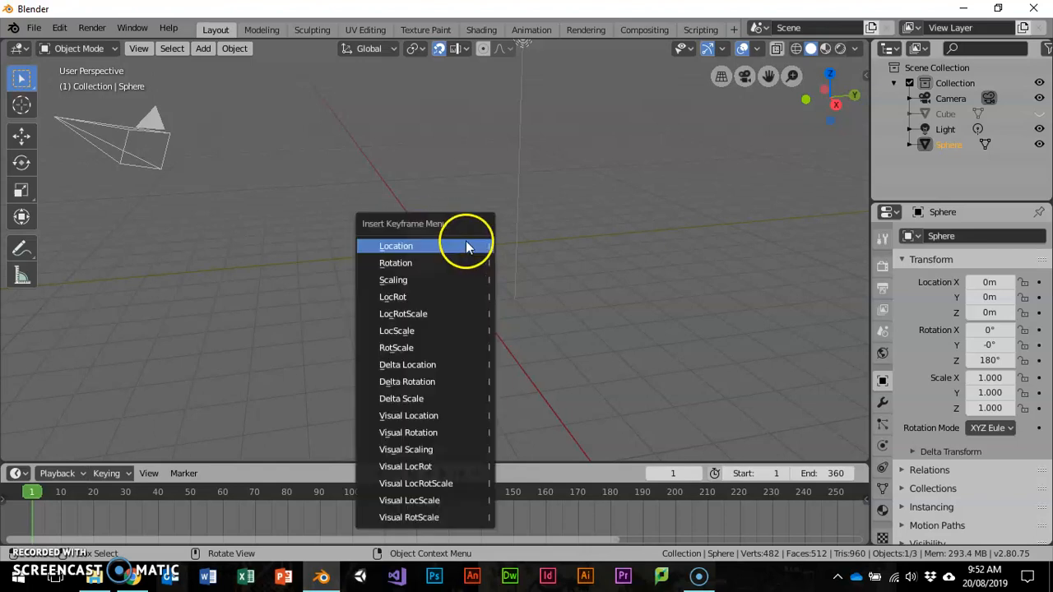
click(457, 263)
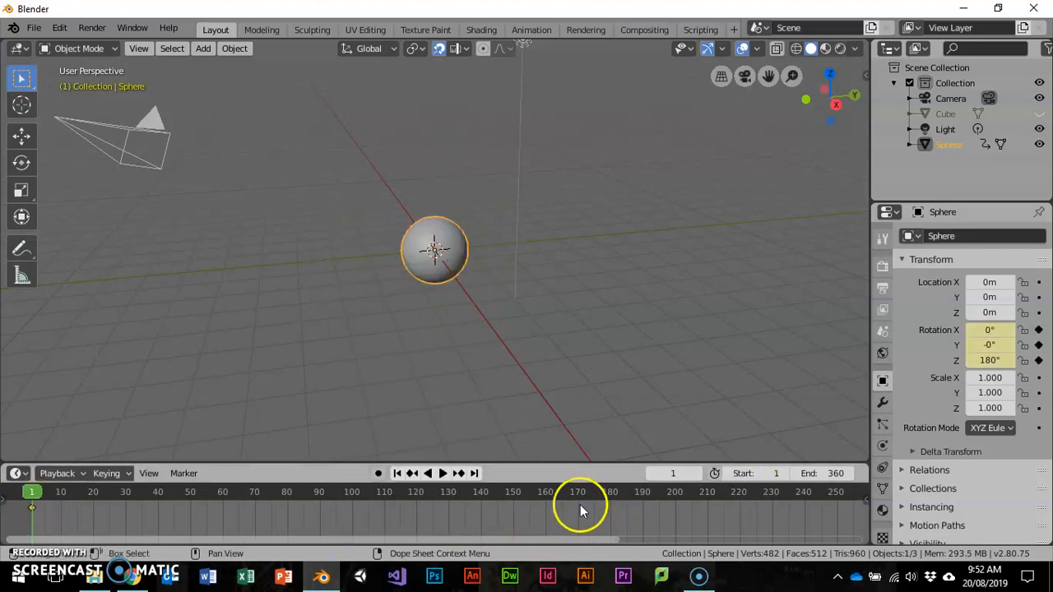
- Go to the last frame, 360, and add 360° to the sphere's Z rotation
click(480, 473)
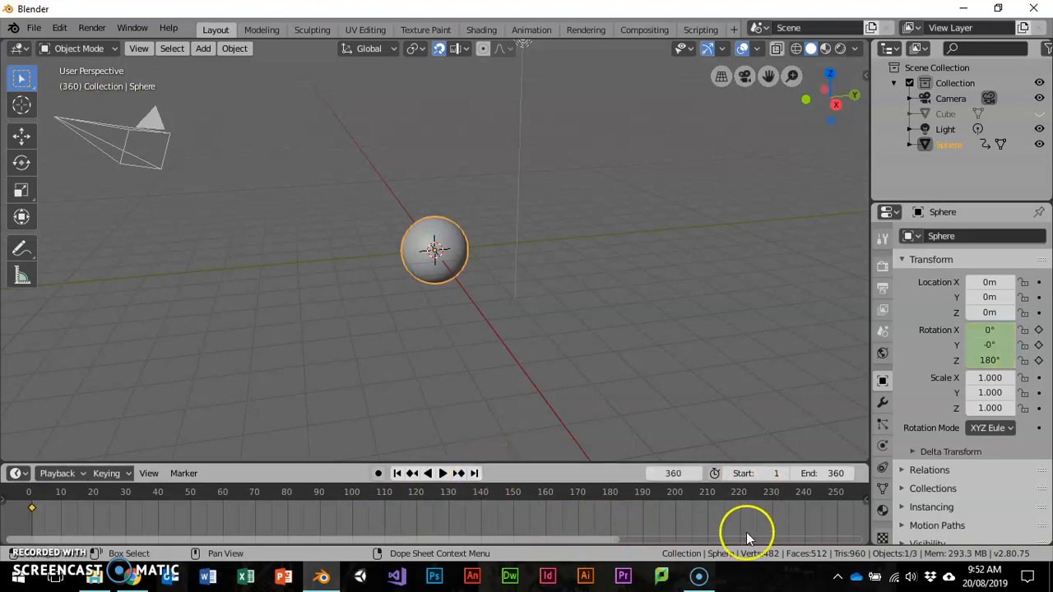
scroll(755, 514, down, 3)
middle_drag(755, 511, 583, 503)
scroll(698, 511, down, 5)
middle_drag(778, 512, 740, 509)
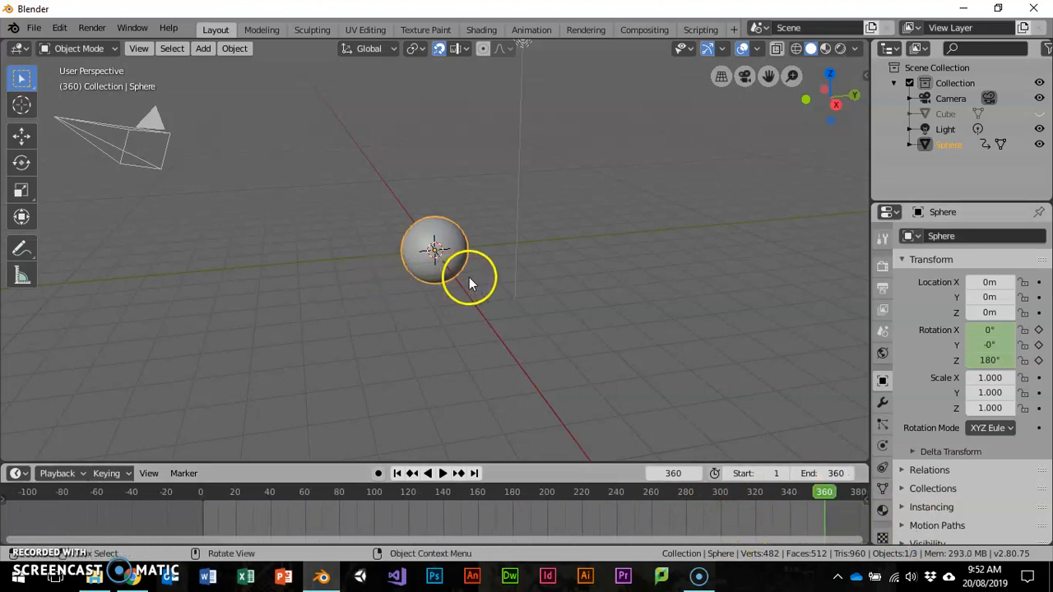
click(988, 360)
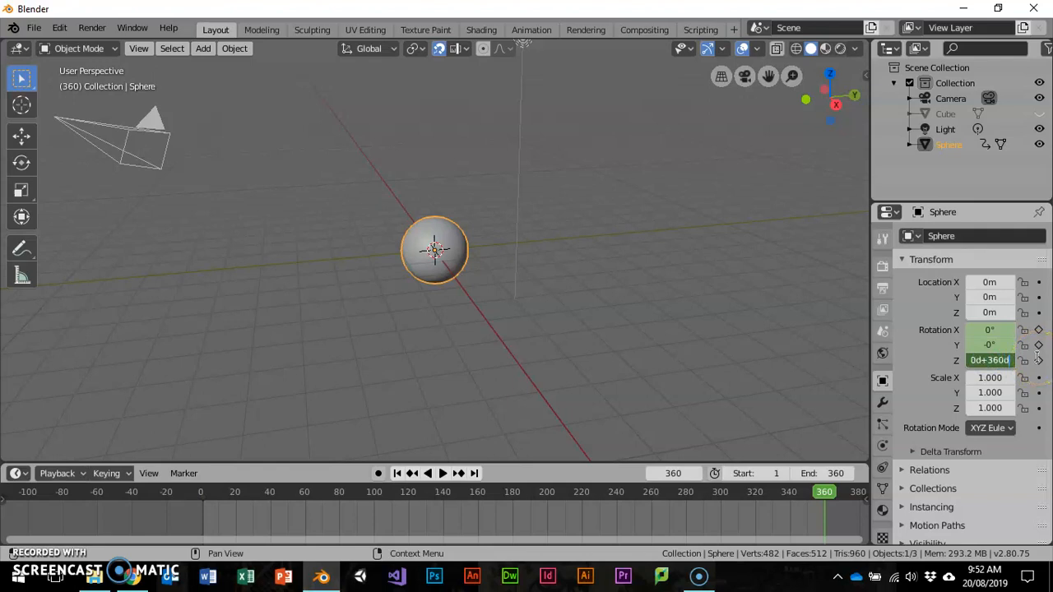
key(Return)
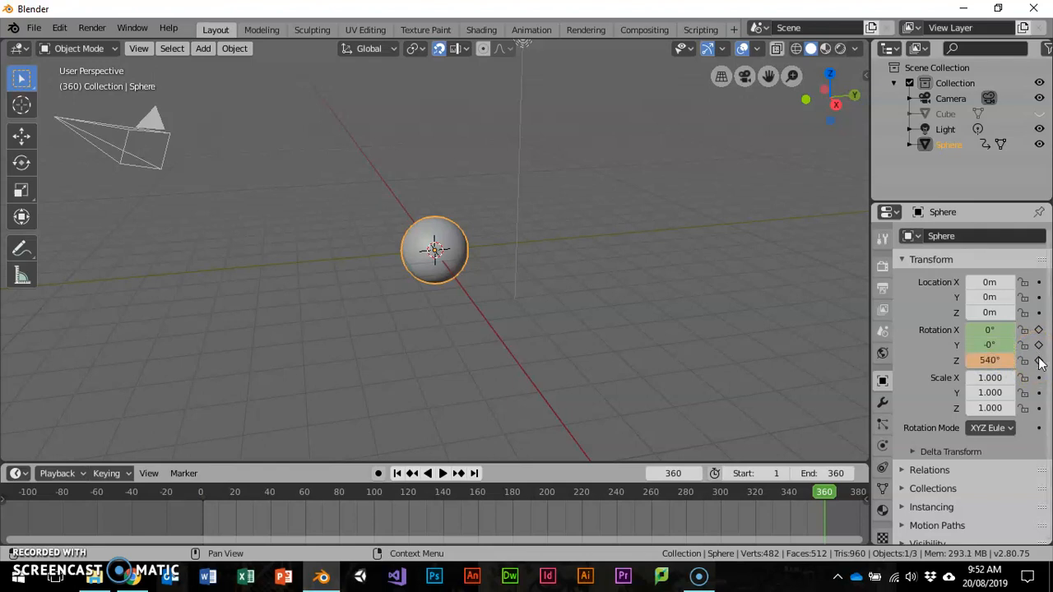
click(849, 360)
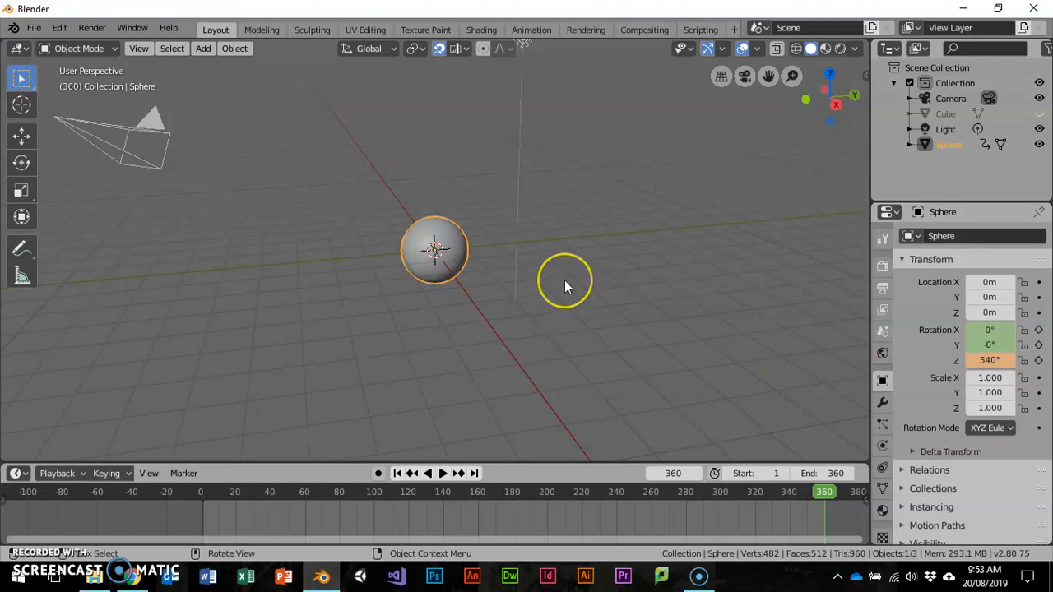
- Insert a rotation keyframe for the sphere at frame 360
key(i)
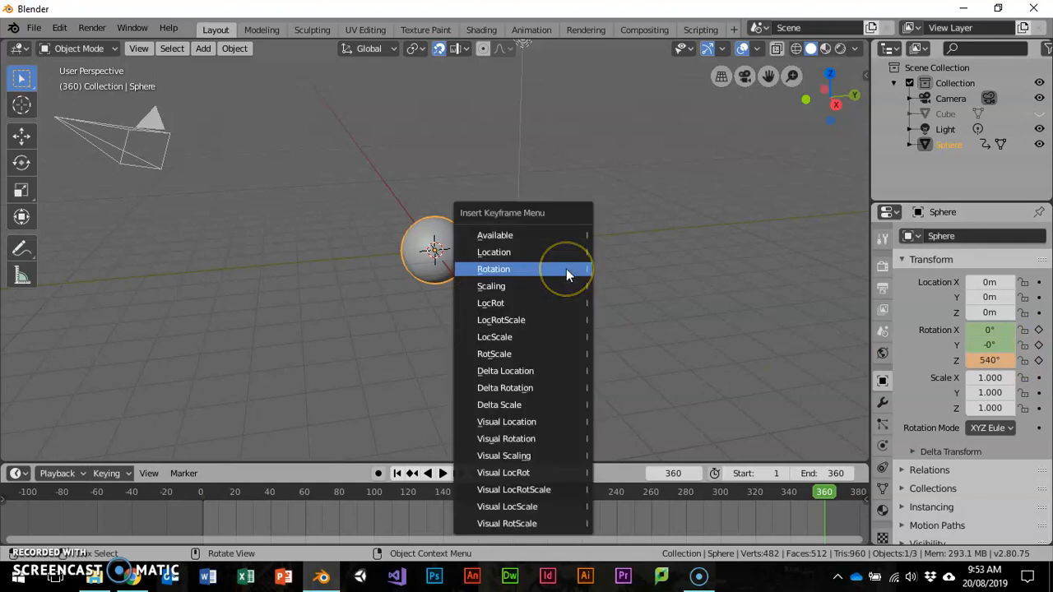
click(565, 269)
click(551, 338)
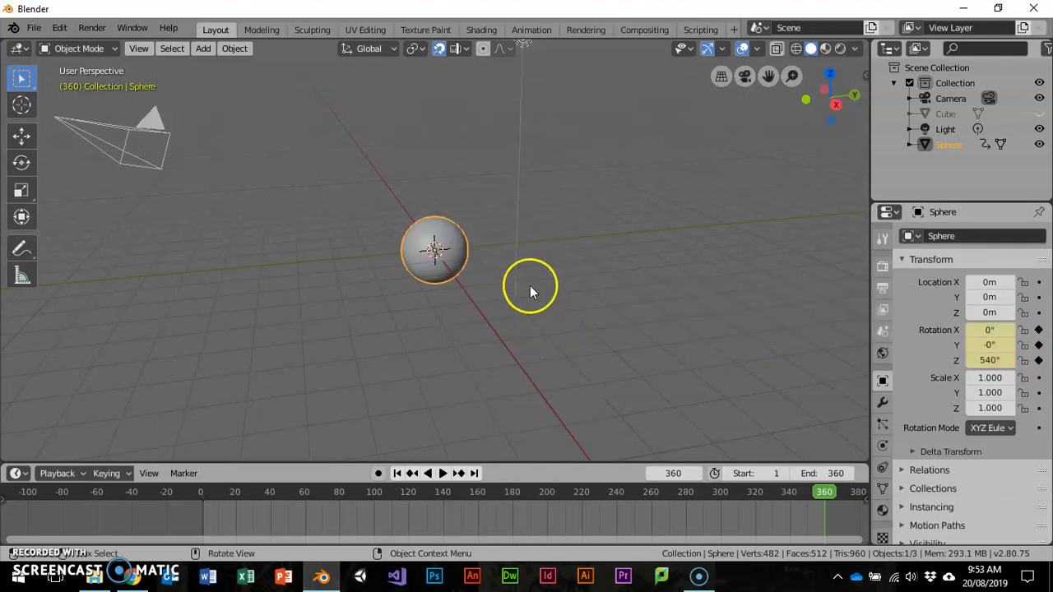
- Preview the sphere's spin in rendered shading, stop the playback and return to frame 1
click(839, 48)
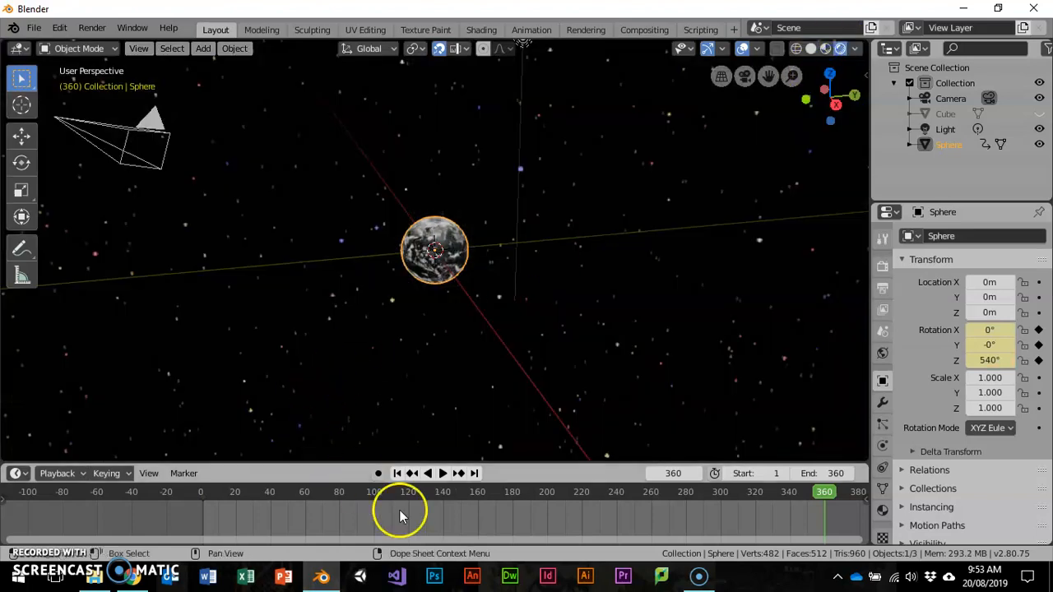
click(440, 473)
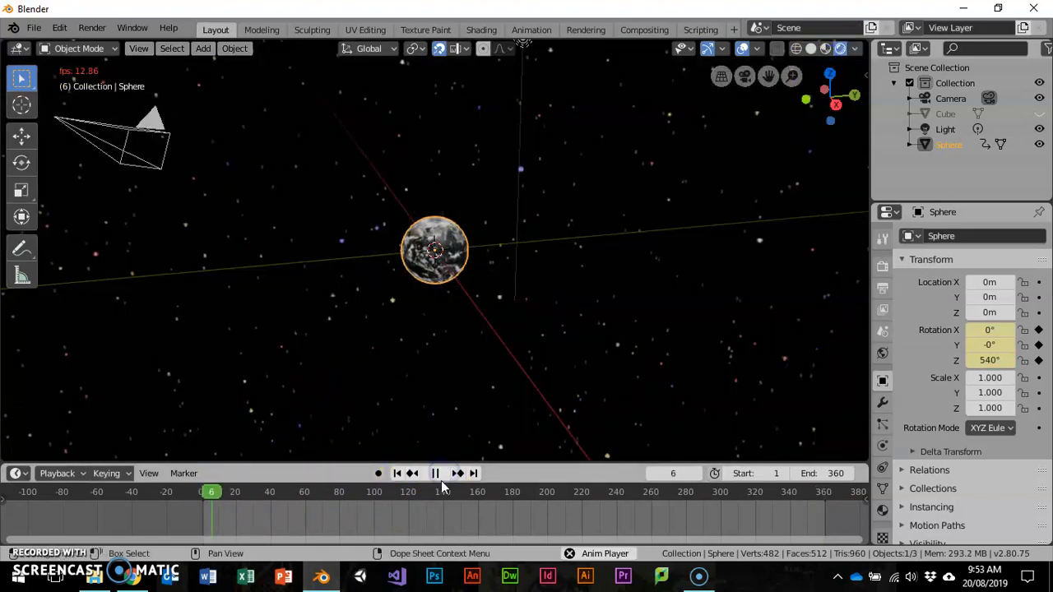
click(436, 279)
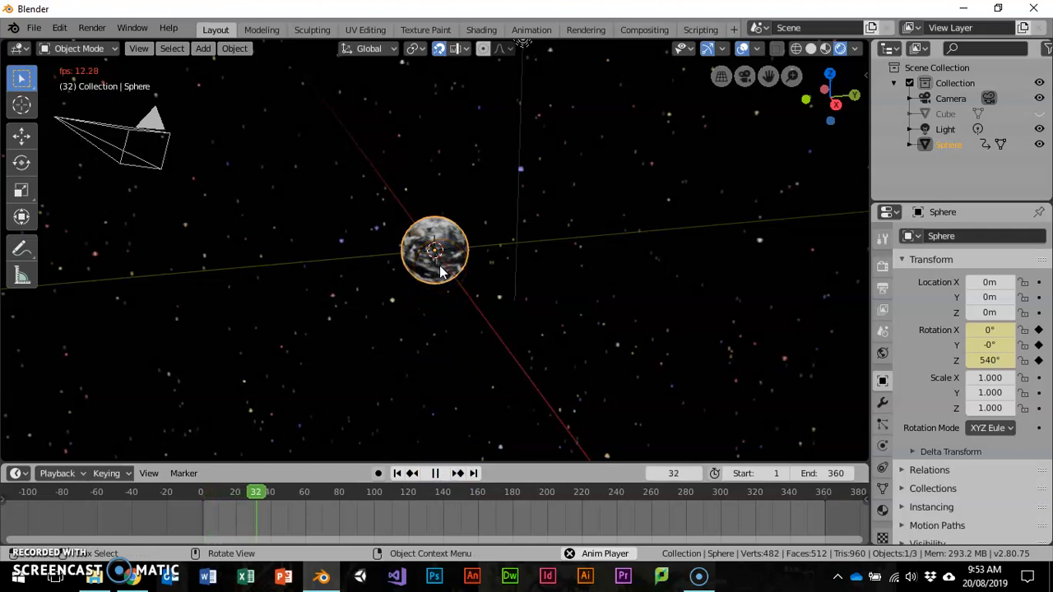
click(421, 337)
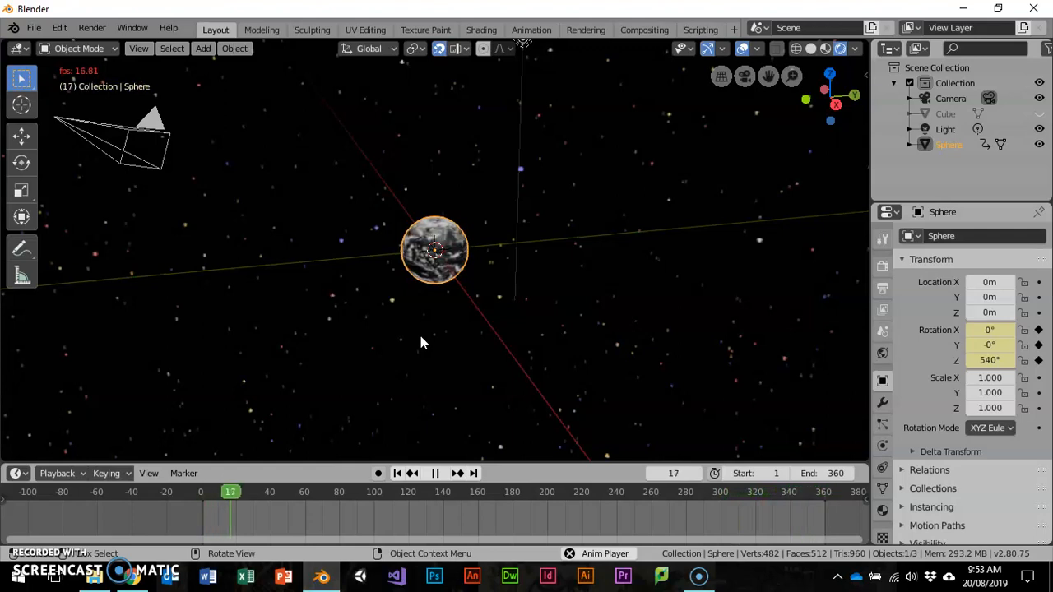
click(435, 473)
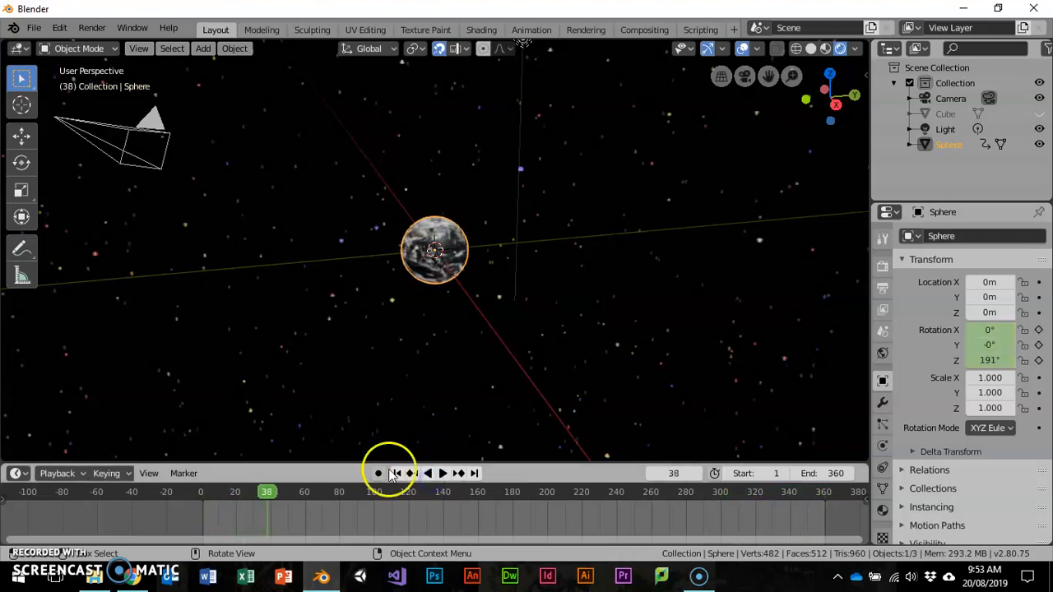
click(396, 473)
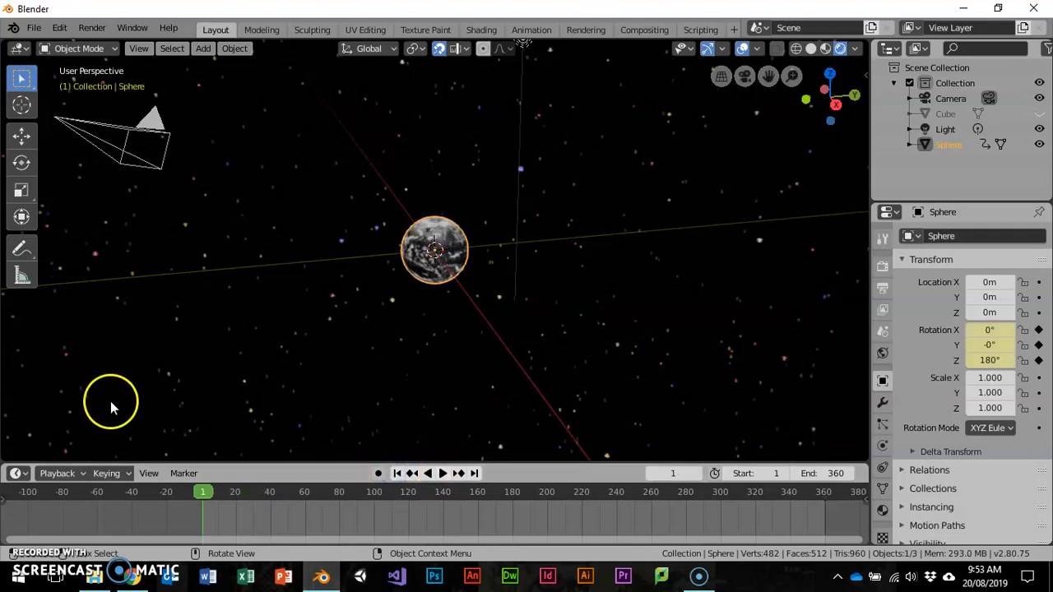
click(531, 30)
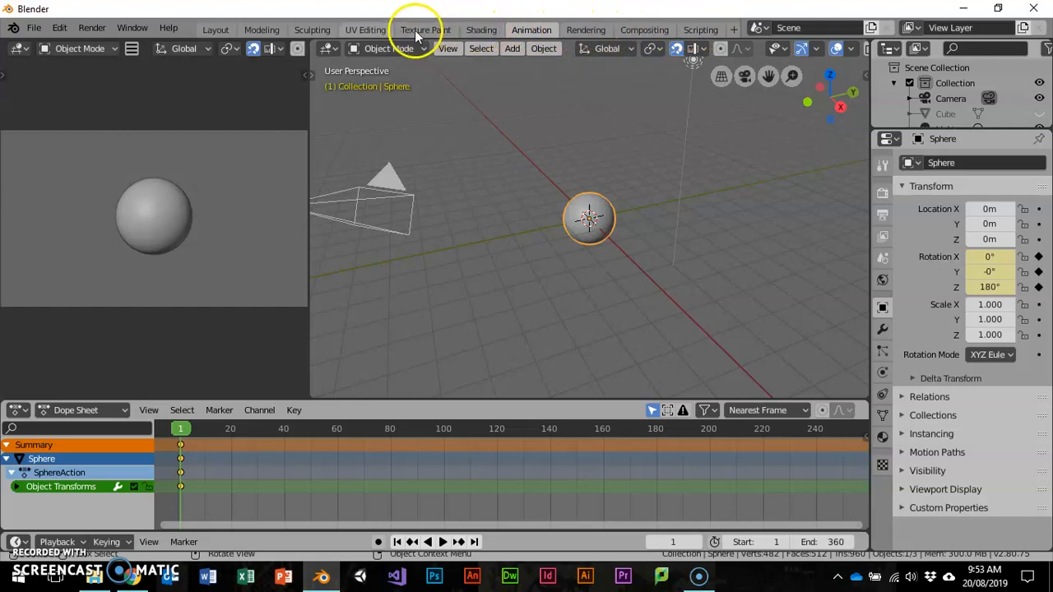
click(205, 29)
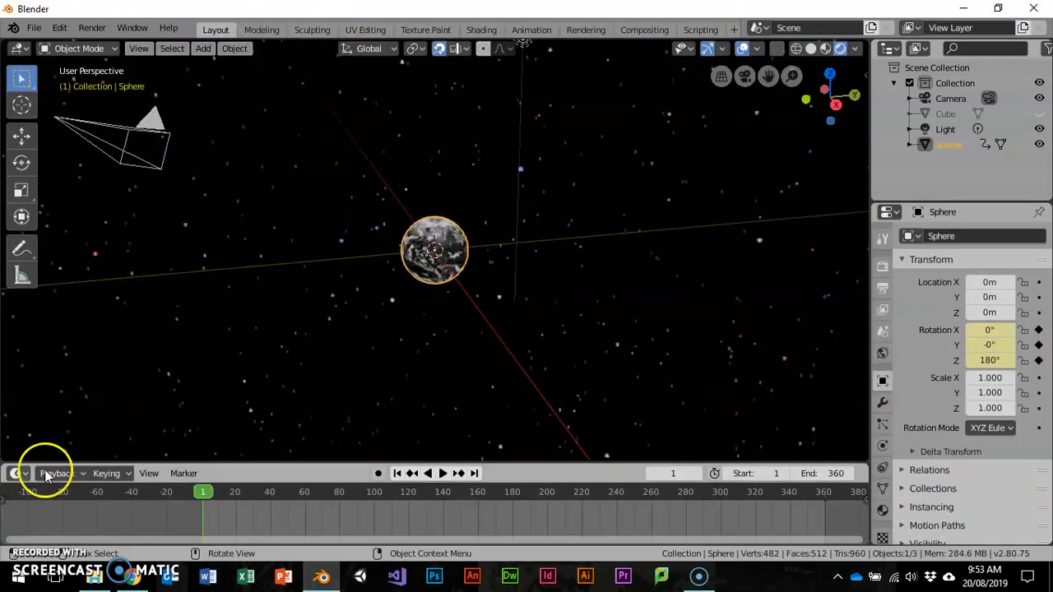
click(18, 474)
click(25, 478)
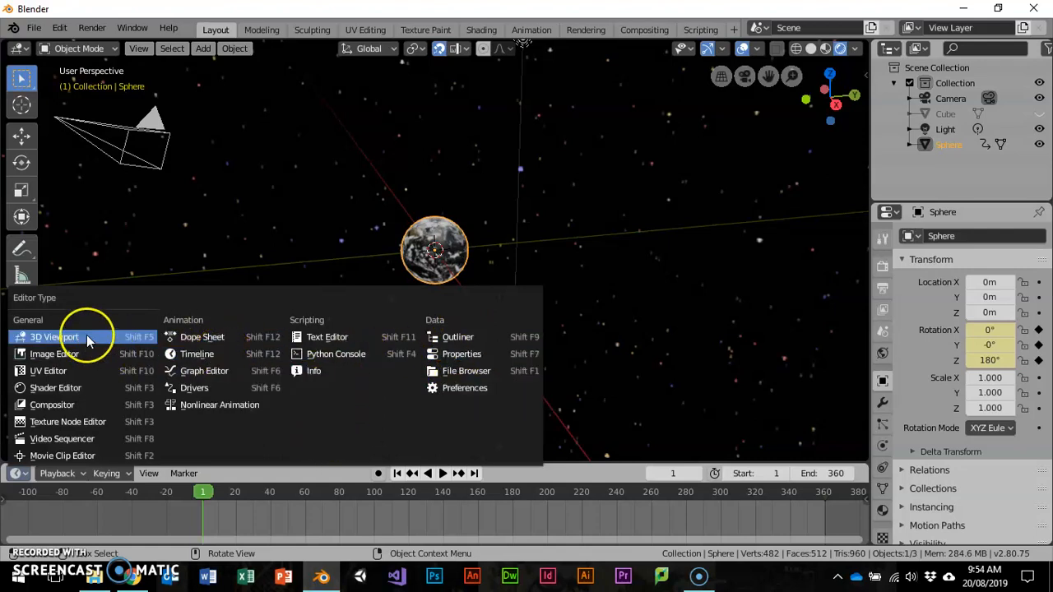
click(213, 372)
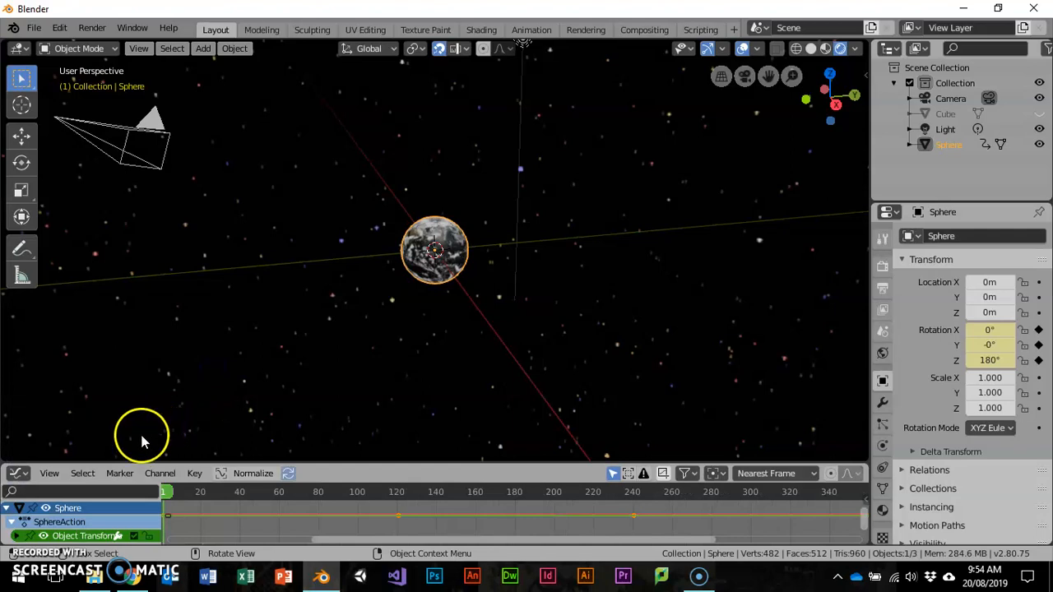
click(18, 473)
click(28, 473)
click(28, 473)
click(18, 473)
click(18, 475)
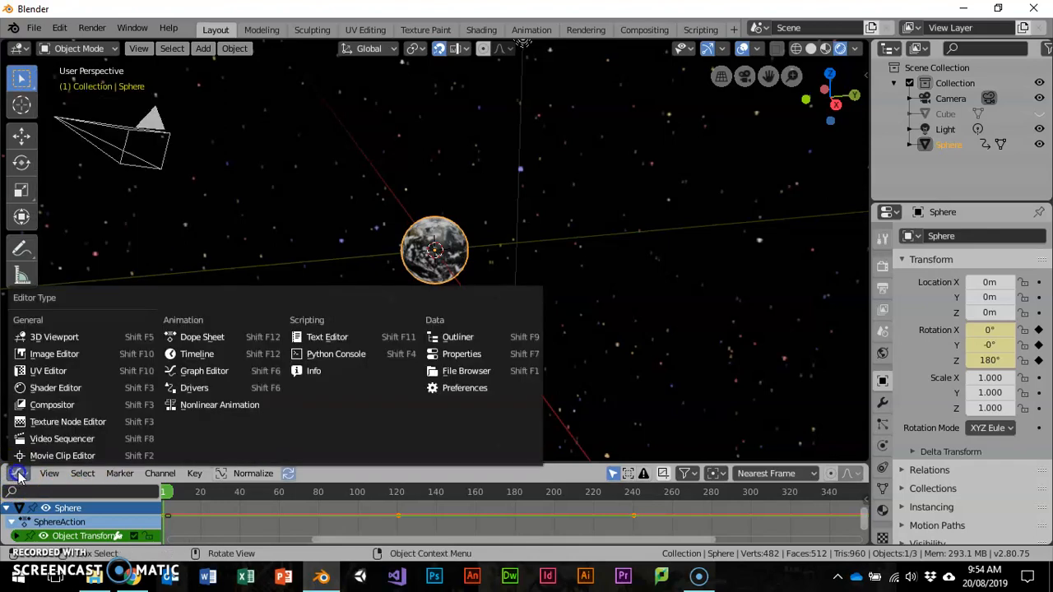
click(224, 354)
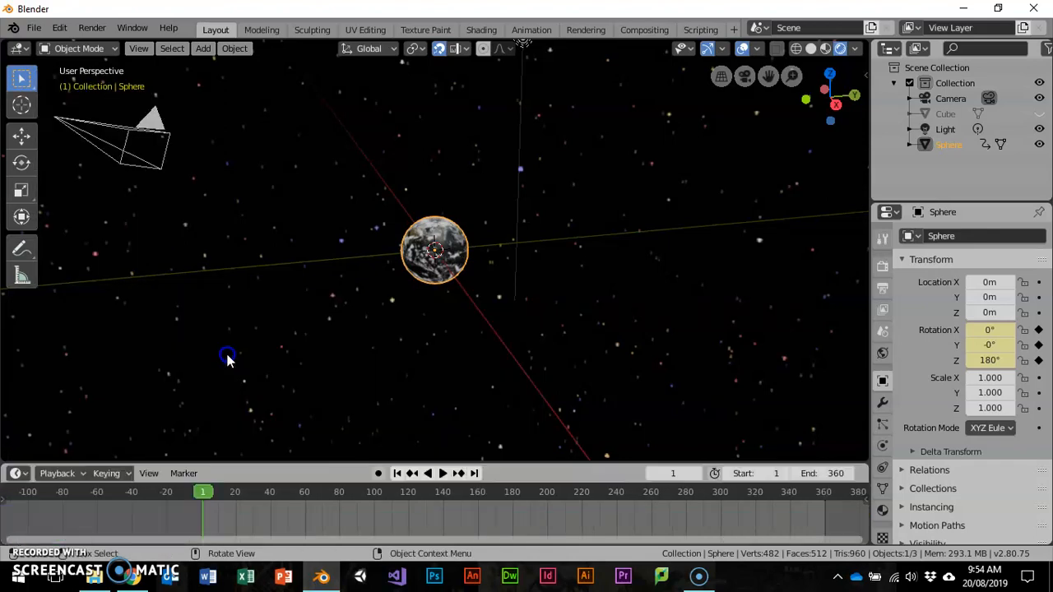
- Change the 3D viewport area to the Graph Editor and fit the sphere's animation curves in view
click(20, 48)
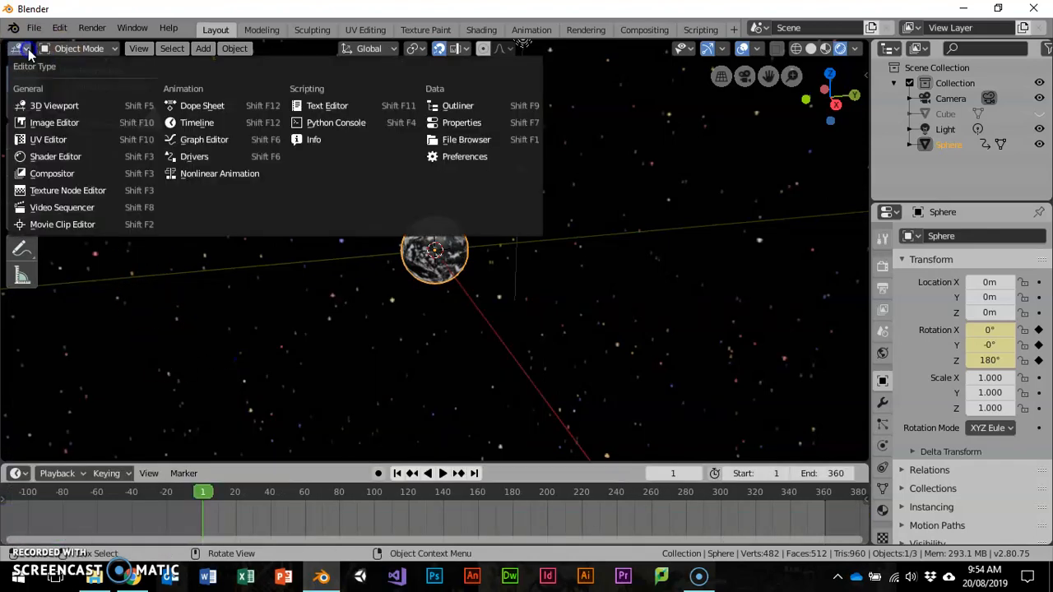
click(199, 140)
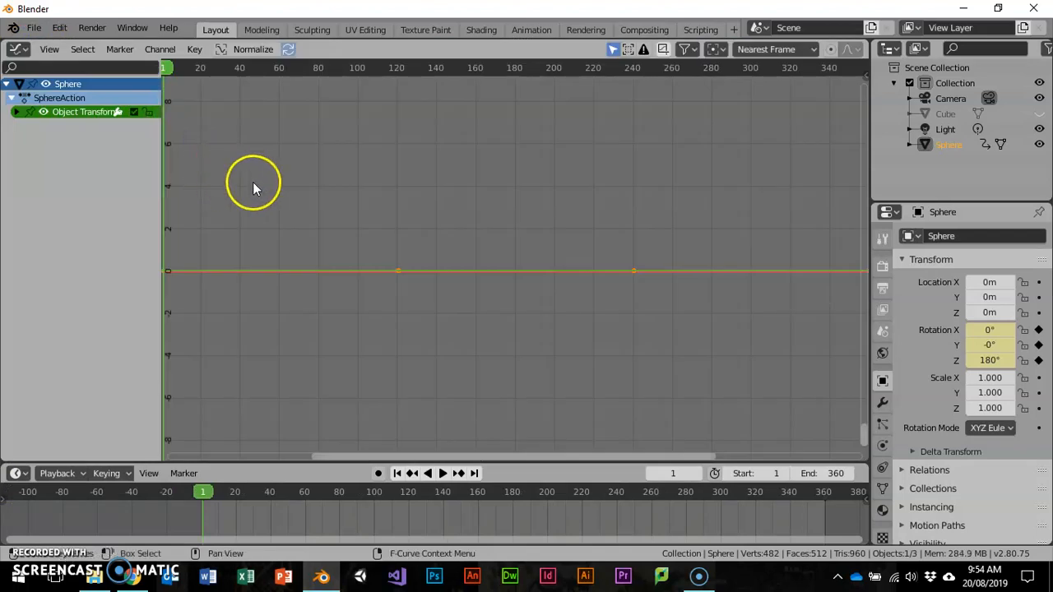
key(Home)
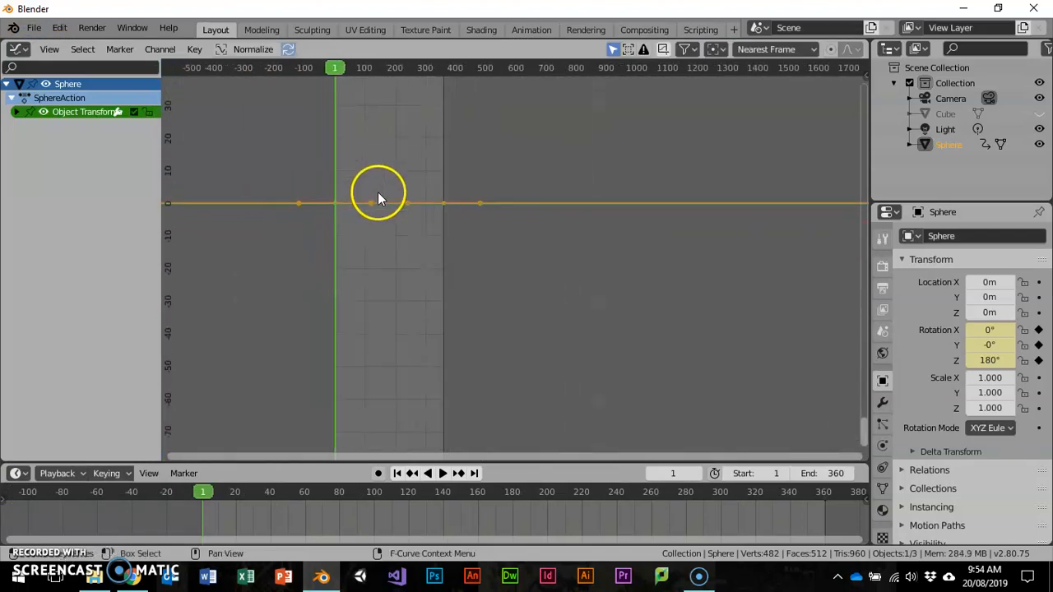
scroll(379, 194, down, 1)
scroll(465, 163, down, 3)
middle_drag(473, 124, 515, 233)
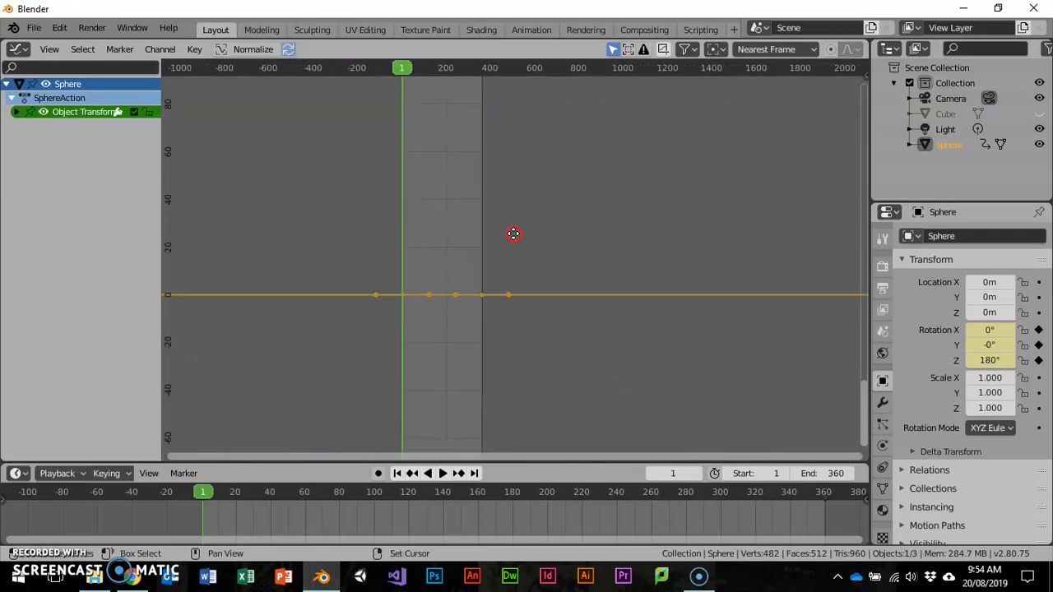
- Expand the sphere's Object Transforms channels and bring its rotation keyframes into view in the graph
click(16, 113)
click(90, 140)
scroll(507, 207, down, 4)
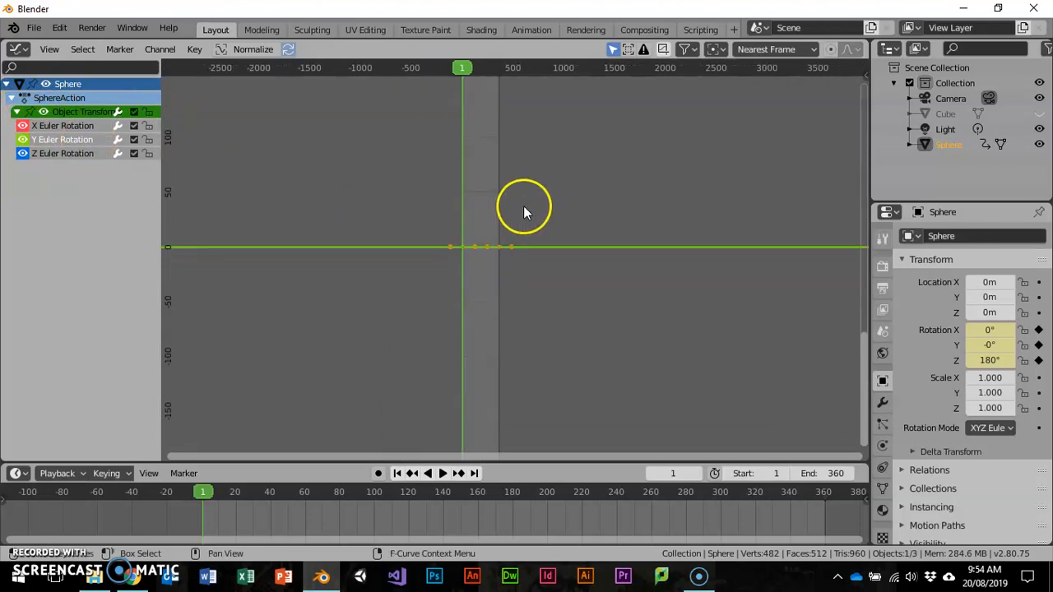
scroll(527, 210, down, 3)
scroll(573, 209, down, 3)
middle_drag(540, 215, 521, 362)
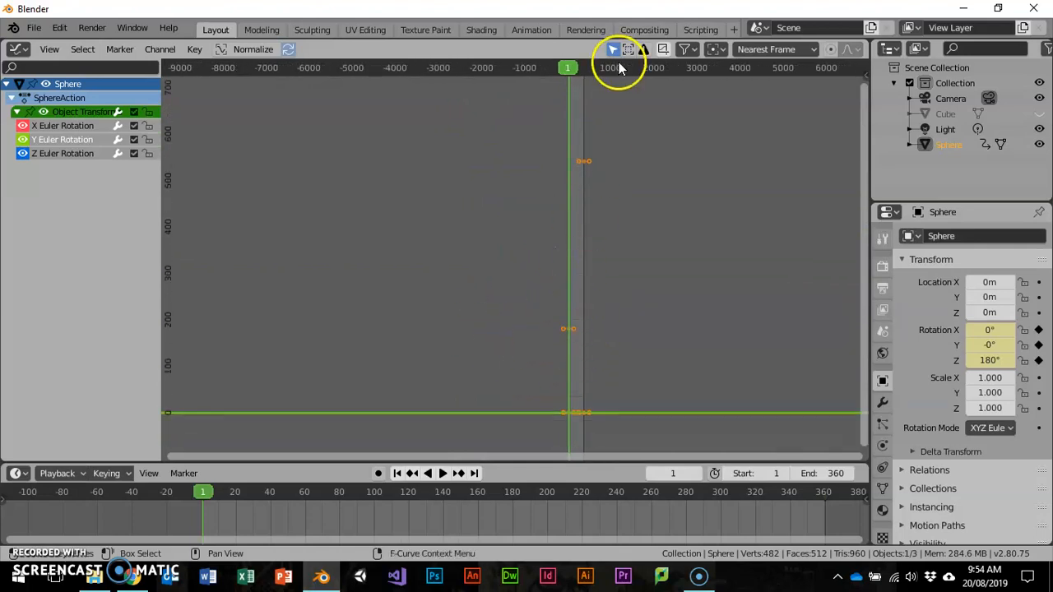
- Enlarge the graph's frame scale and frame the Z rotation keyframes at frames 1 and 360 together
scroll(576, 284, up, 8)
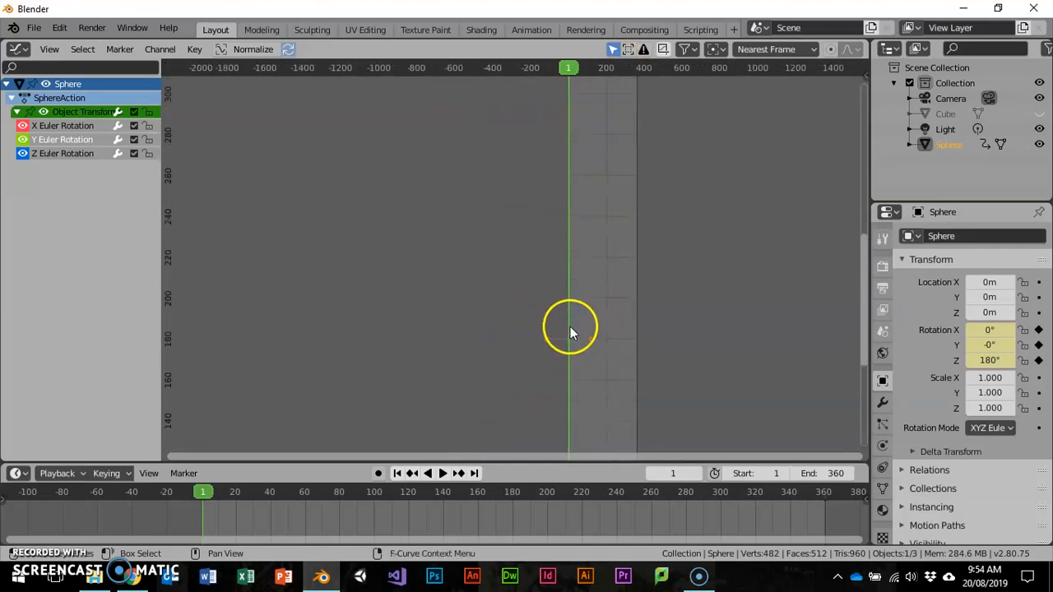
middle_drag(583, 297, 554, 388)
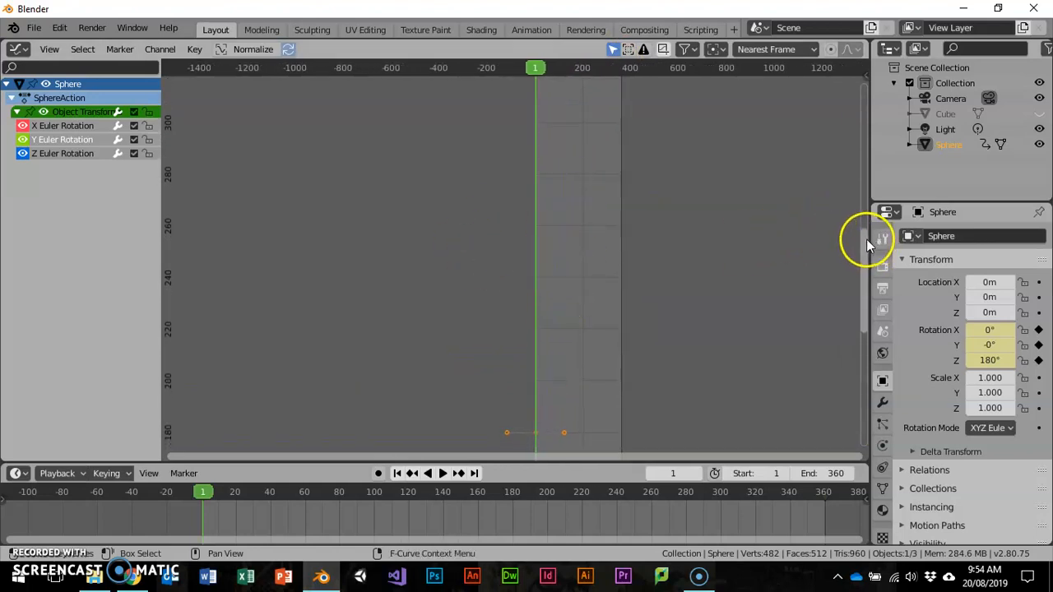
scroll(864, 244, up, 1)
scroll(825, 240, down, 4)
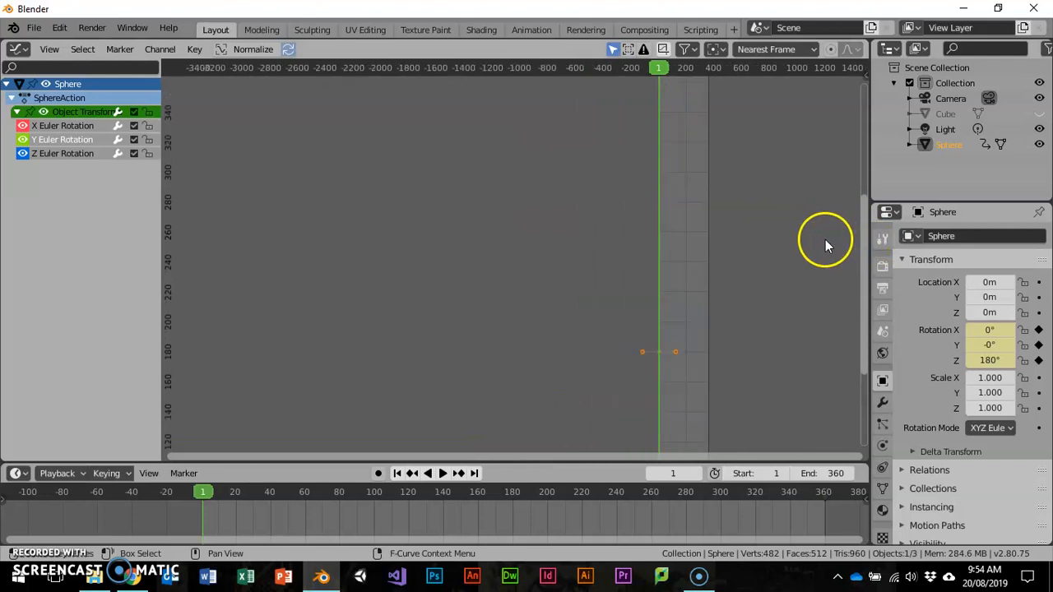
middle_drag(791, 206, 721, 327)
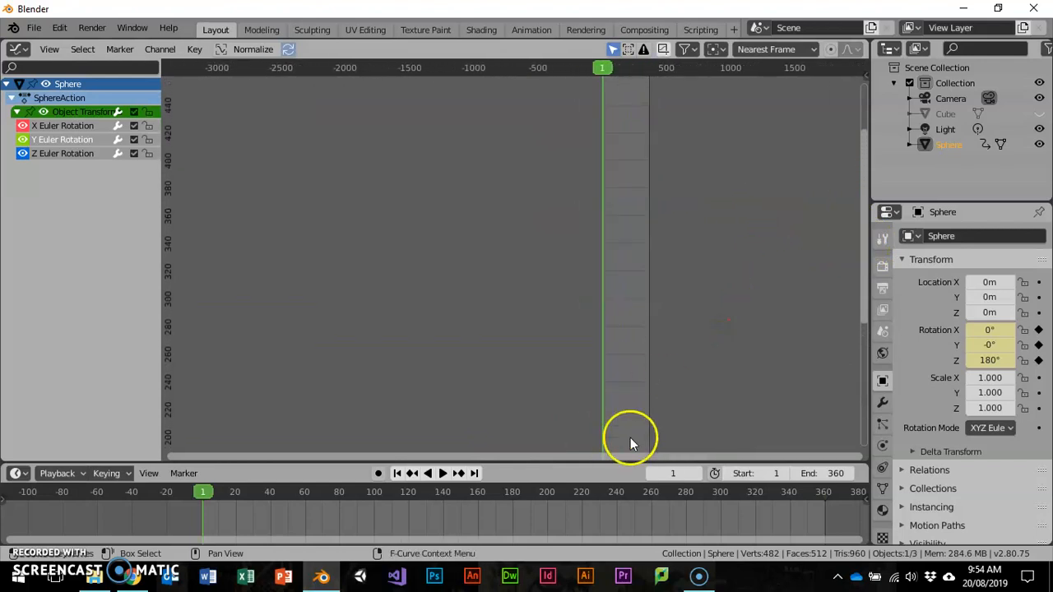
scroll(615, 458, up, 1)
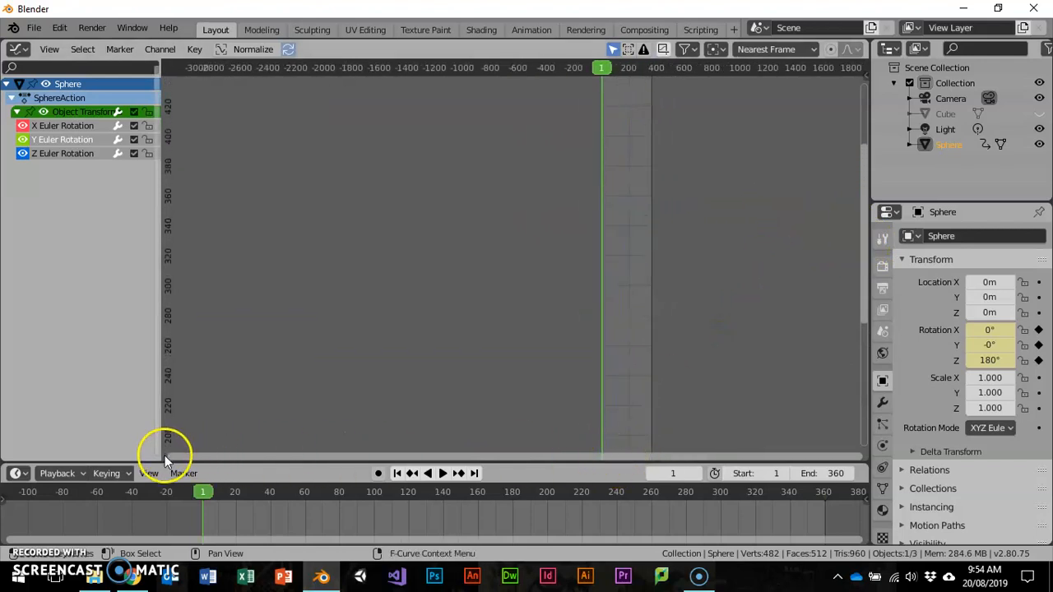
drag(173, 458, 568, 465)
drag(860, 455, 441, 456)
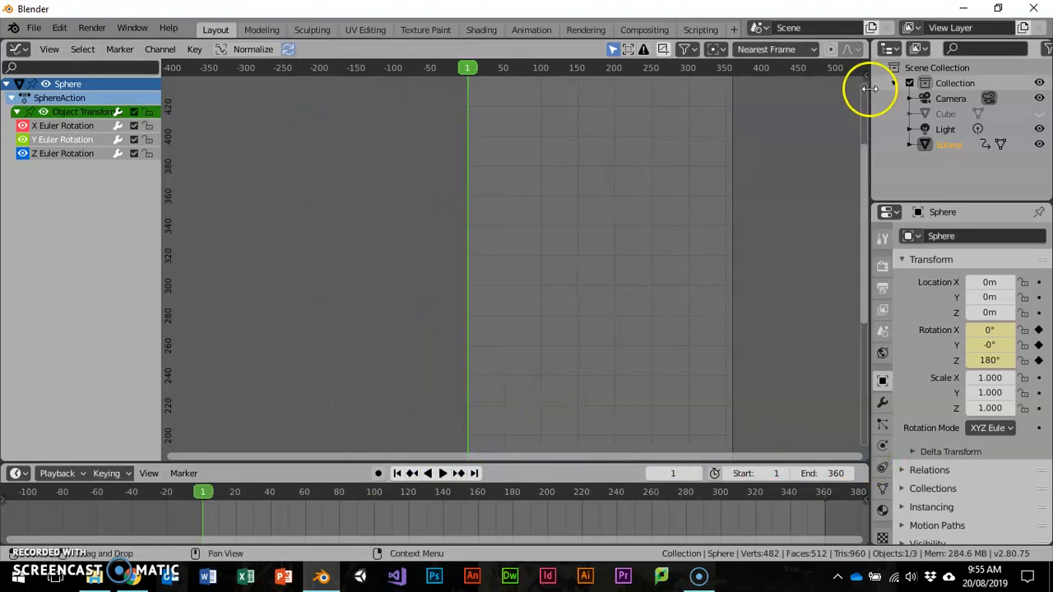
scroll(814, 182, down, 5)
middle_drag(810, 168, 739, 261)
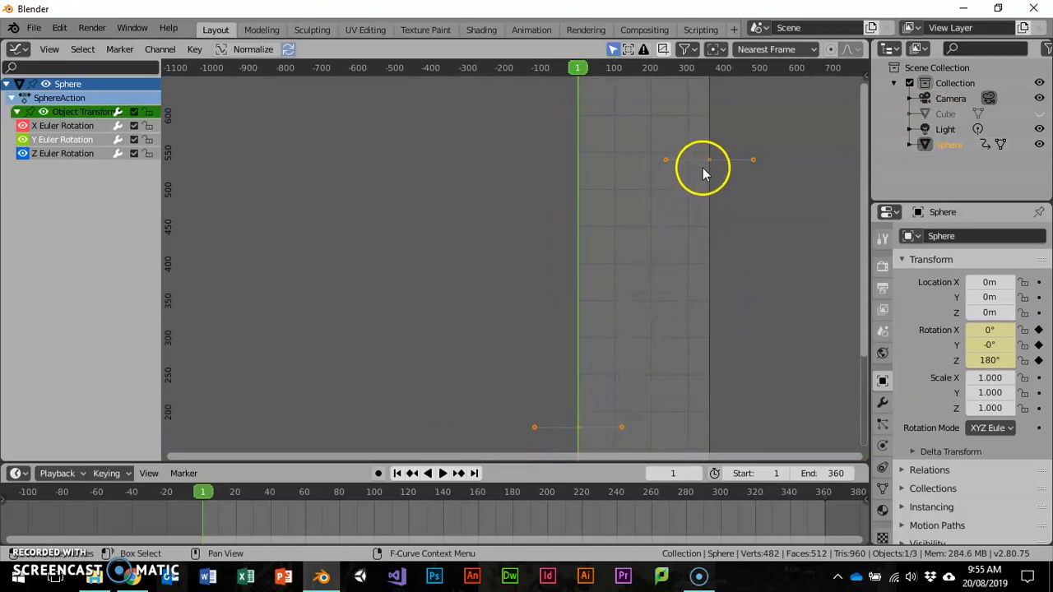
- Tilt the handles of the Z rotation keyframe at frame 360, and try rotating and scaling them
drag(664, 159, 674, 117)
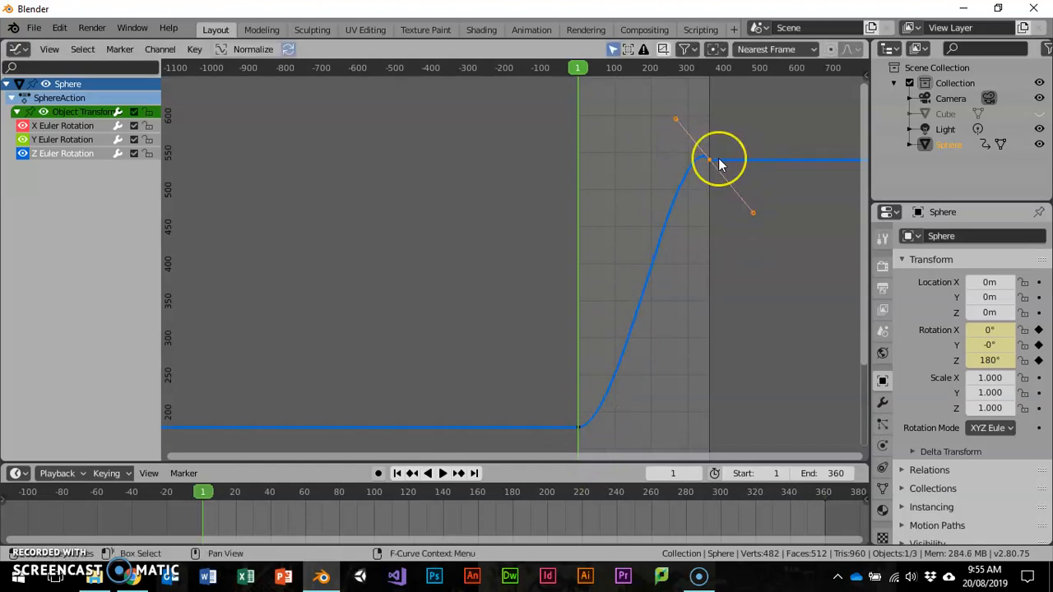
drag(718, 158, 716, 160)
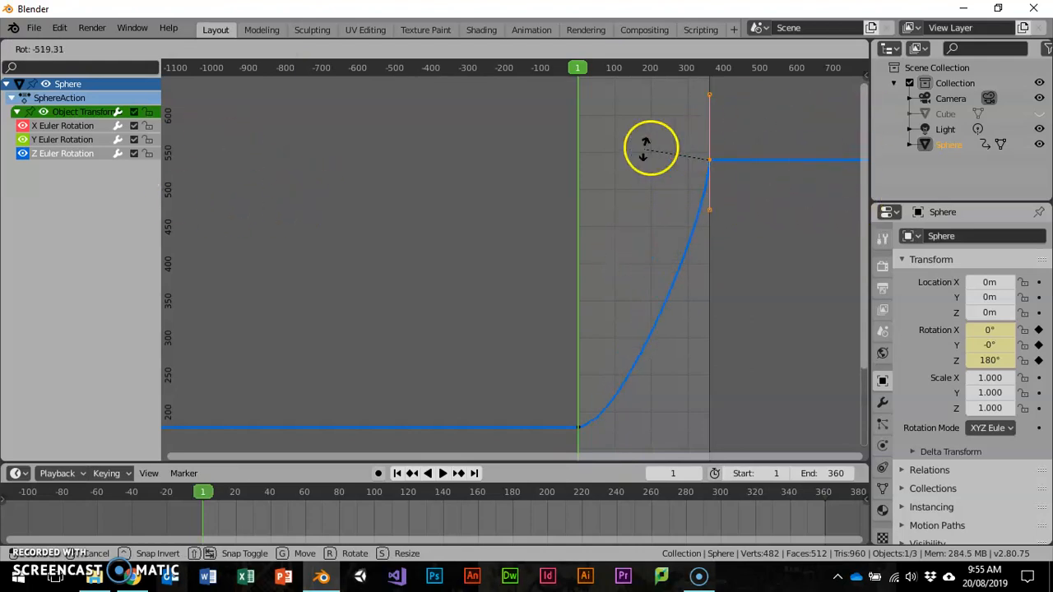
click(751, 155)
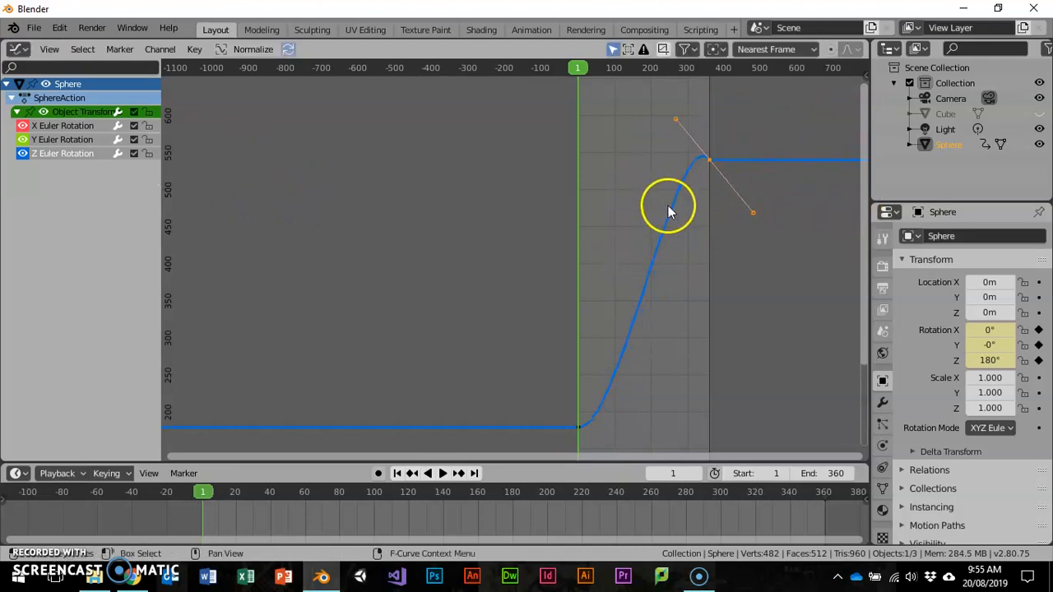
key(s)
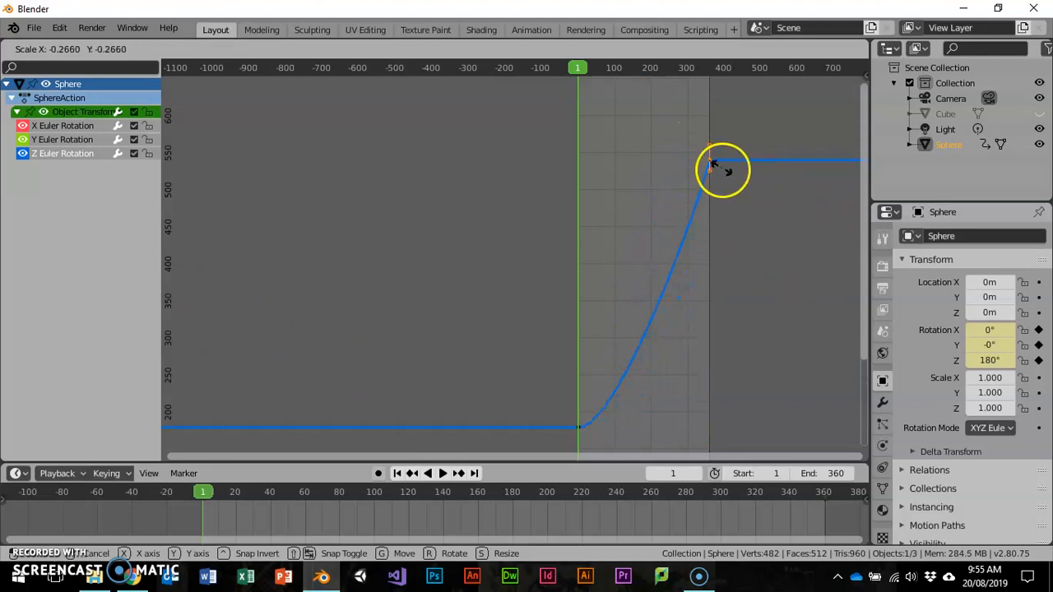
click(740, 221)
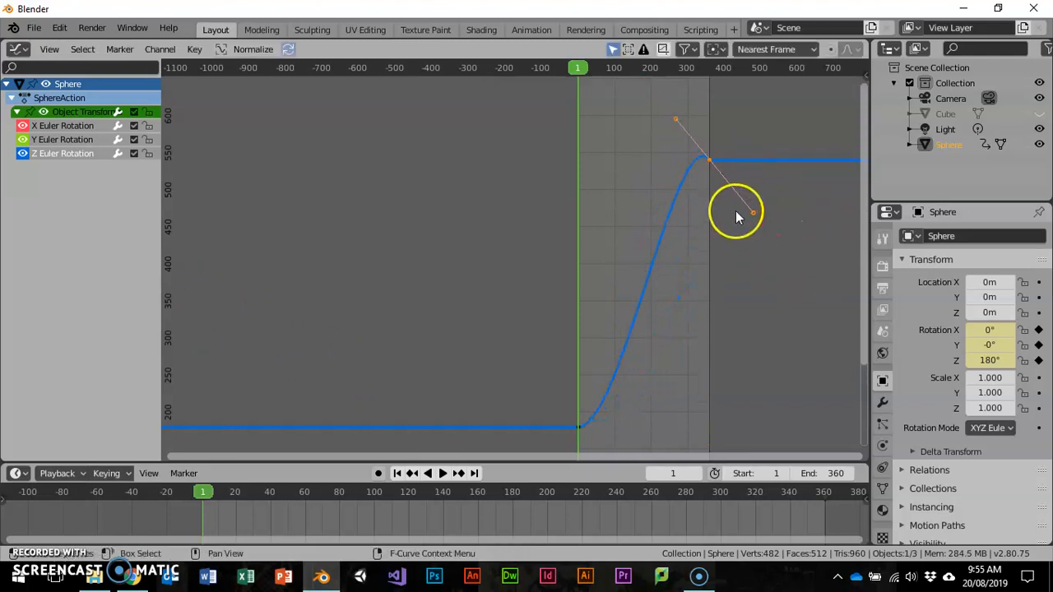
key(g)
key(Escape)
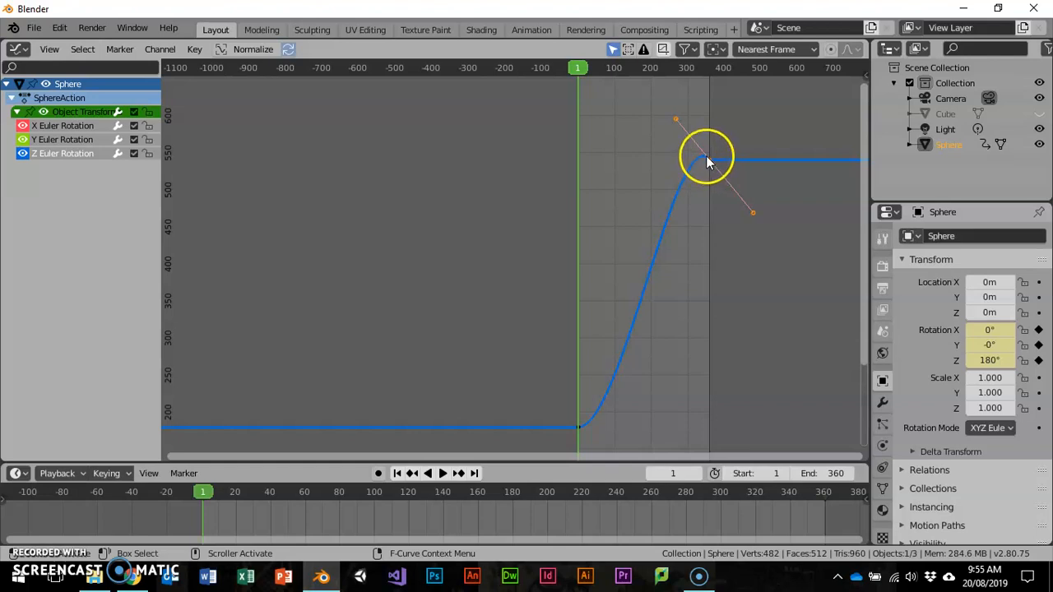
- Try the Vector handle type on the Z rotation keyframe at frame 360, and switch it to Automatic
key(v)
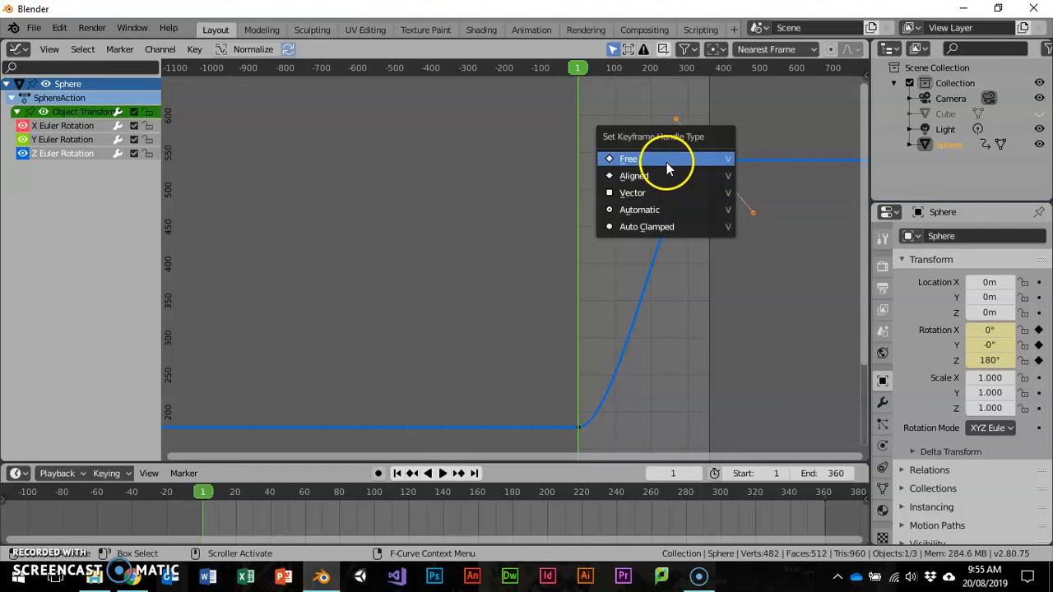
click(625, 194)
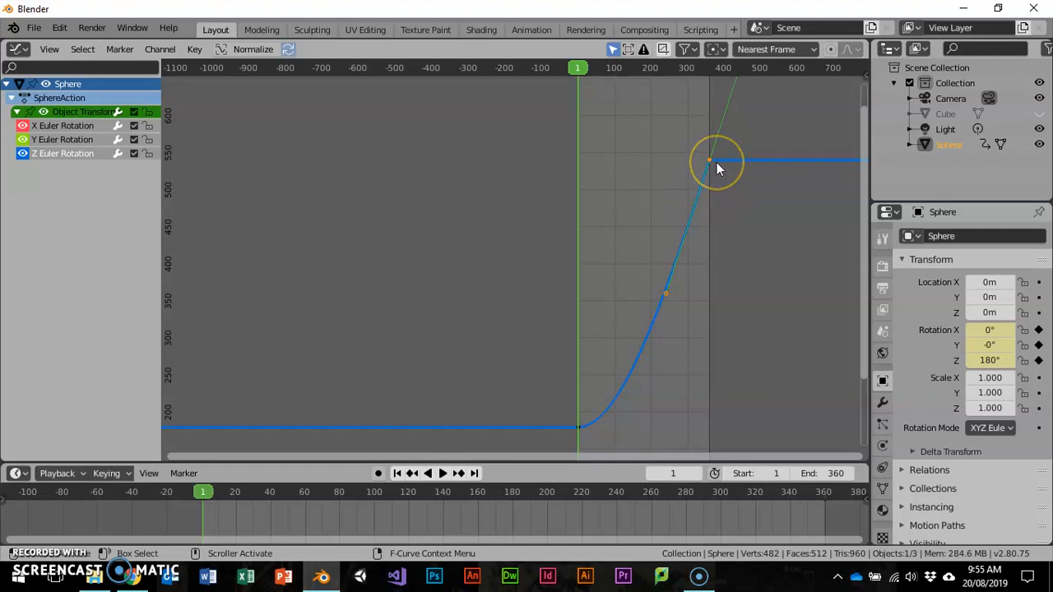
key(v)
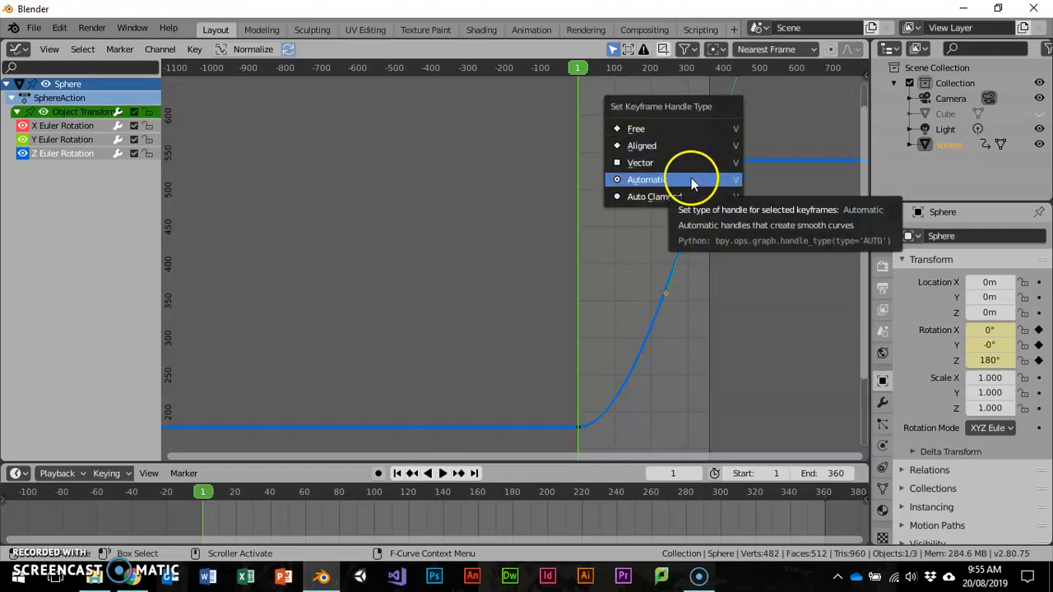
click(701, 179)
key(v)
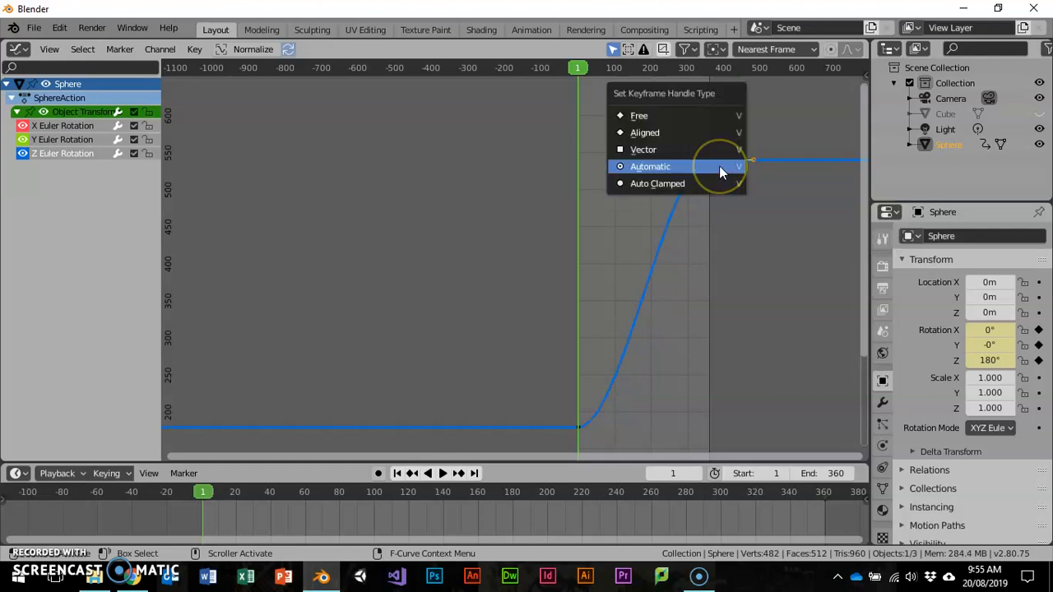
click(684, 117)
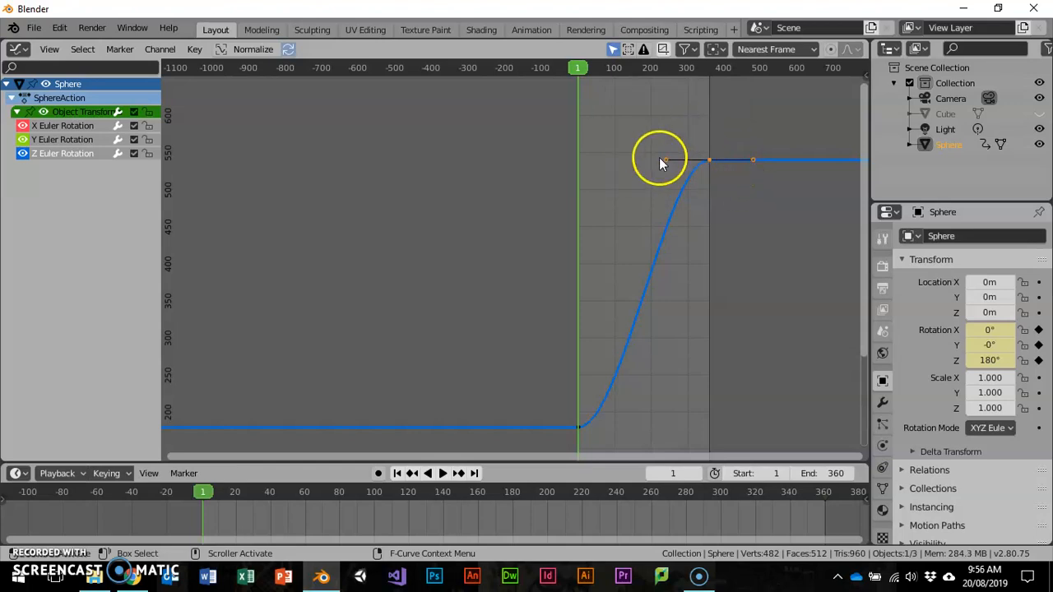
- Pull the incoming handle of the frame 360 keyframe down along the curve and set its handle type to Aligned
drag(666, 160, 698, 211)
click(708, 162)
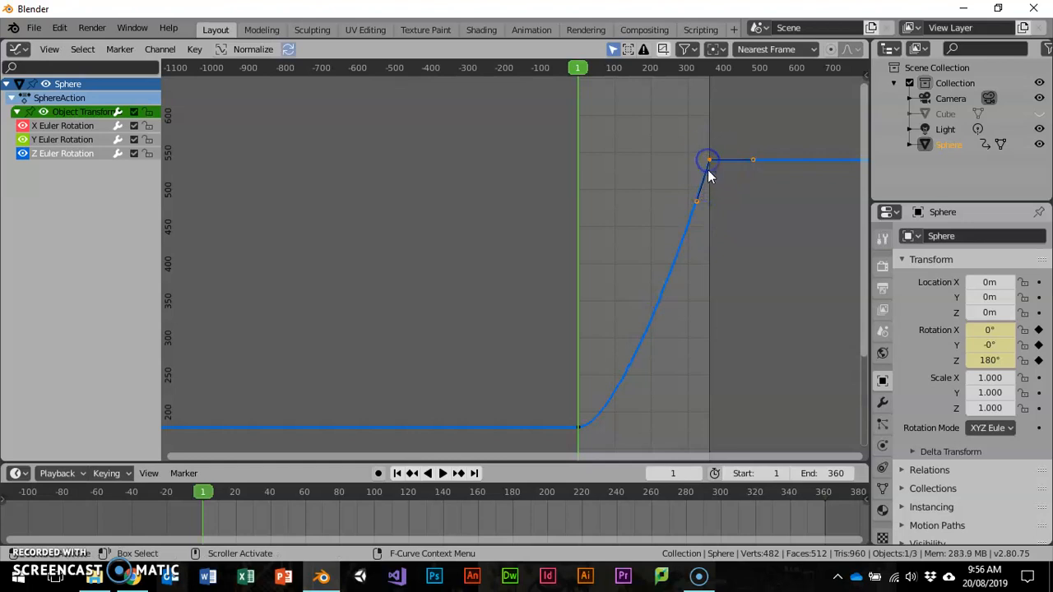
key(v)
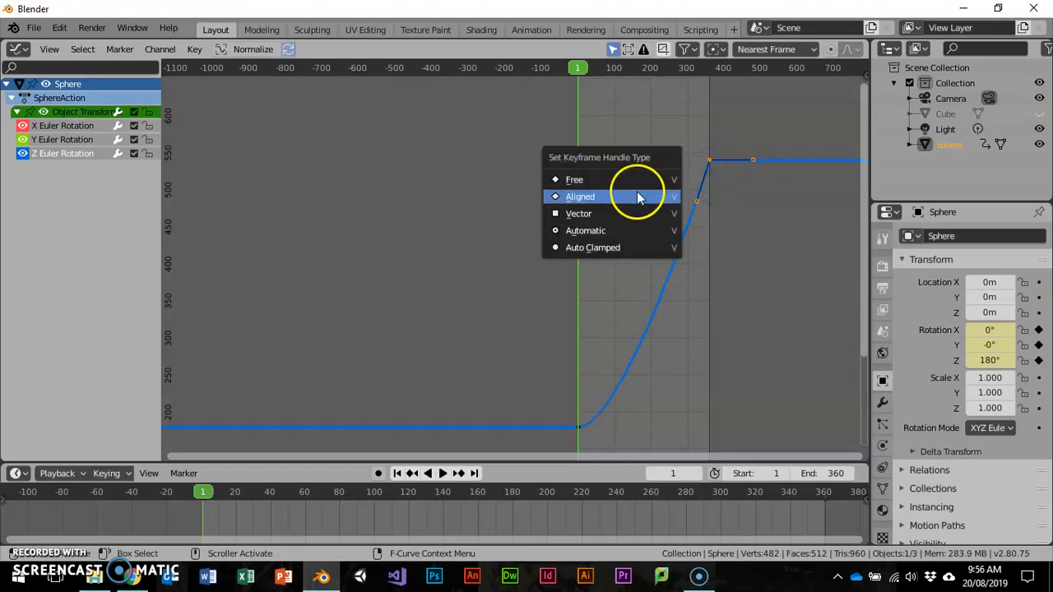
click(635, 198)
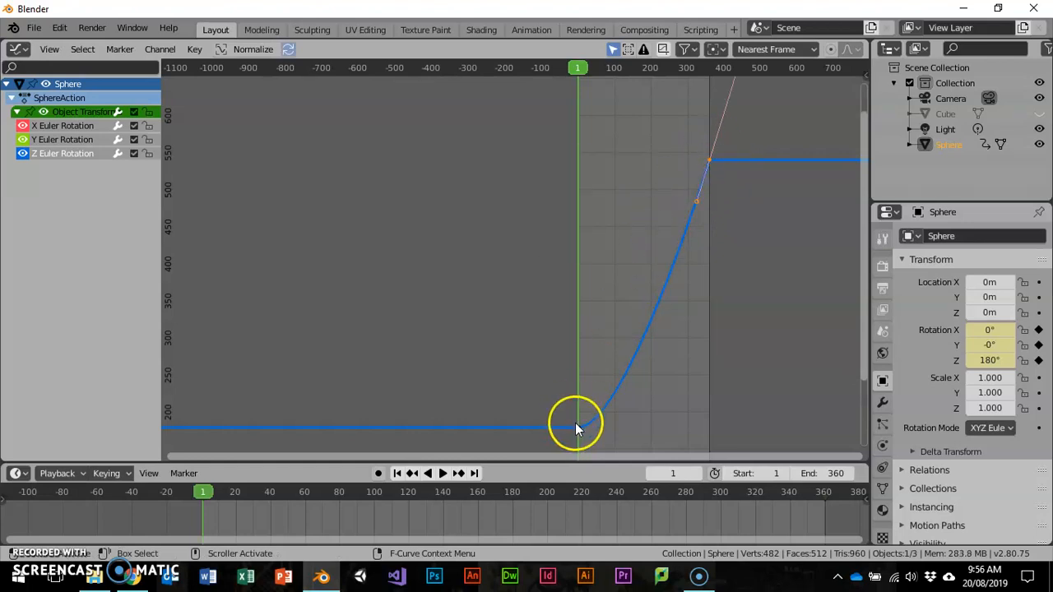
key(v)
click(603, 348)
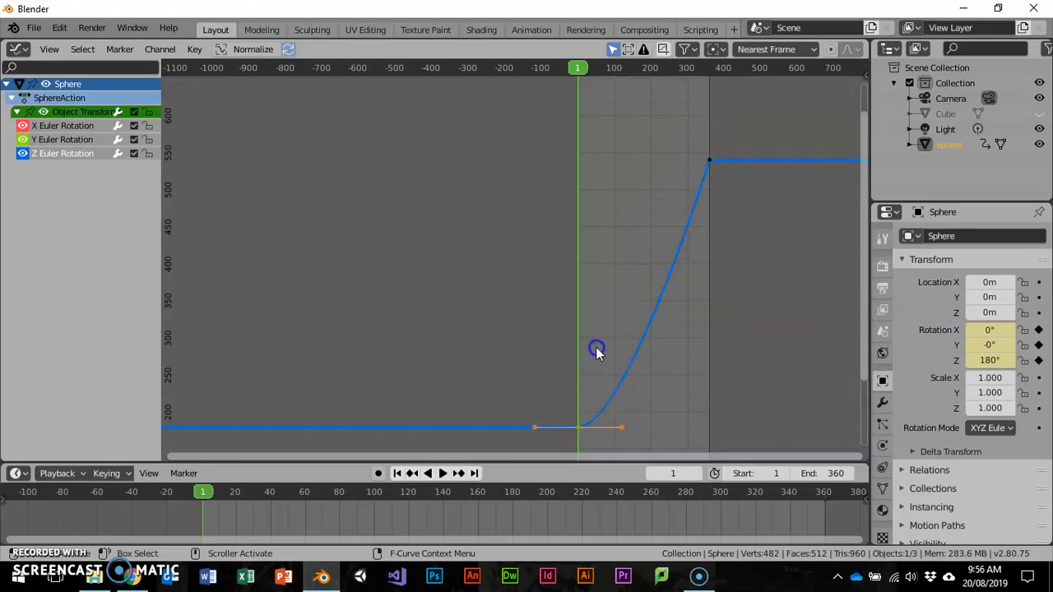
- Select both Z rotation keyframes and set their handle type to Vector for a constant spin speed
drag(499, 131, 737, 443)
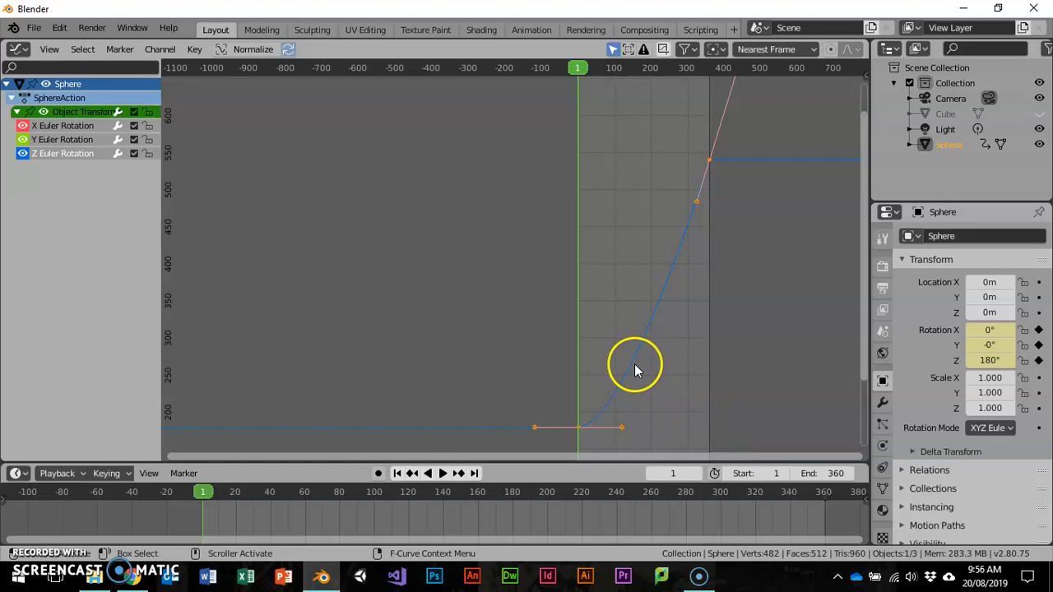
key(v)
click(619, 389)
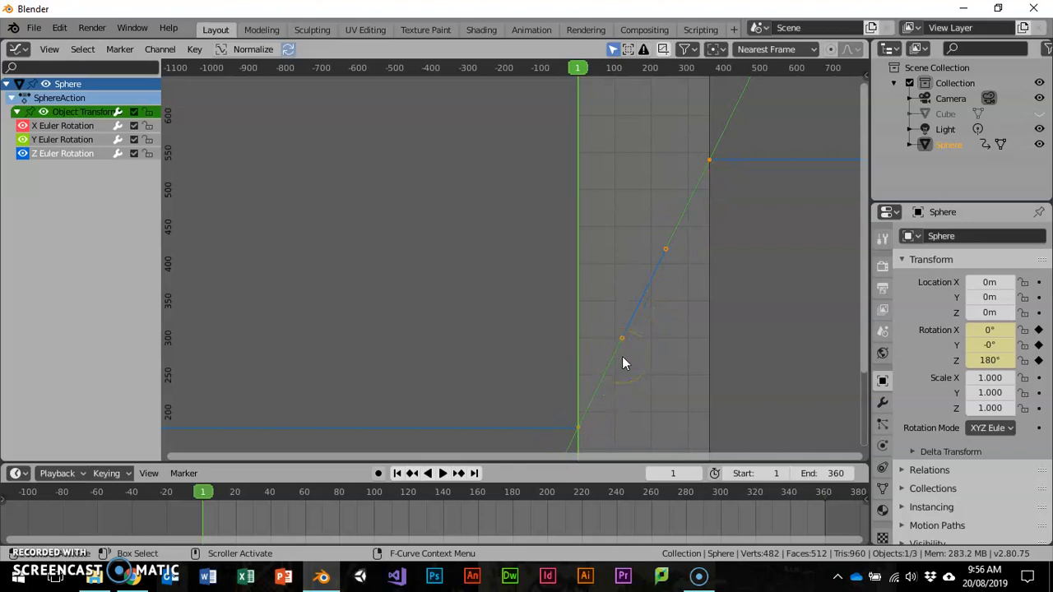
click(17, 472)
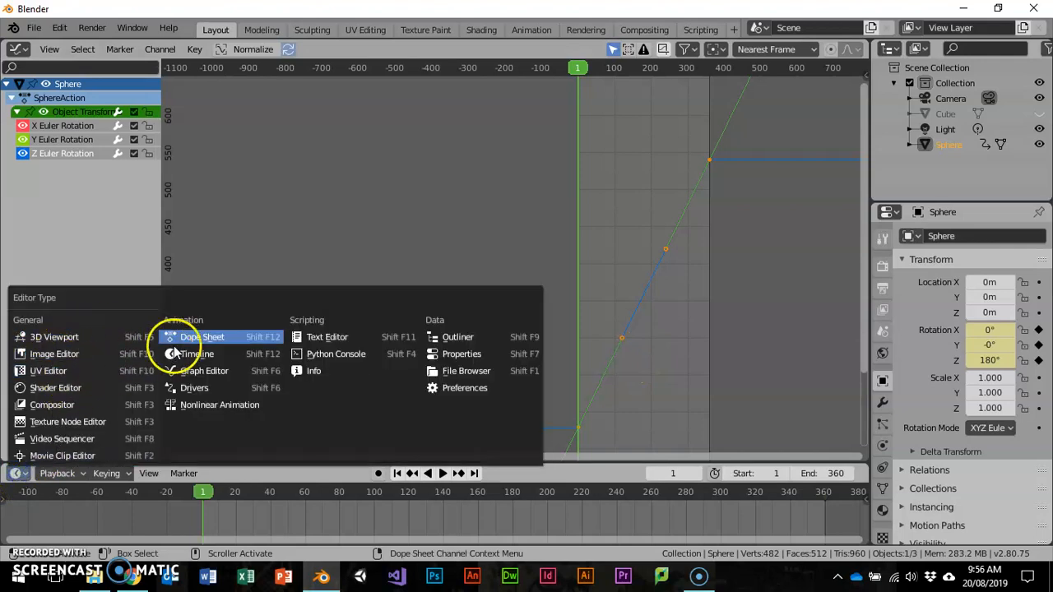
click(79, 337)
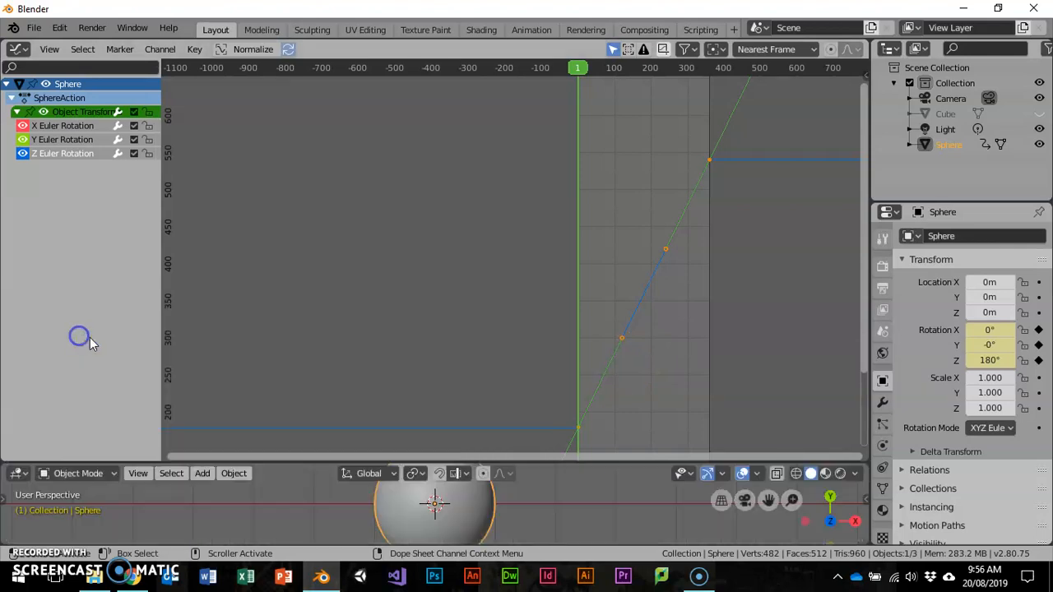
click(18, 472)
click(194, 353)
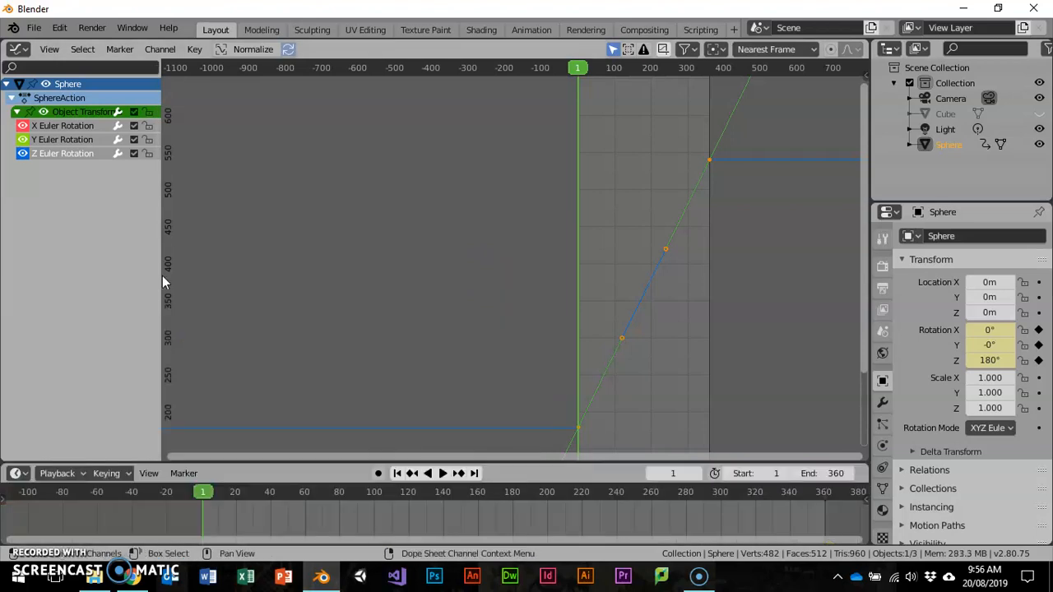
- Change the Graph Editor area back to the 3D Viewport, preview the sphere's spin and cancel the playback
click(18, 50)
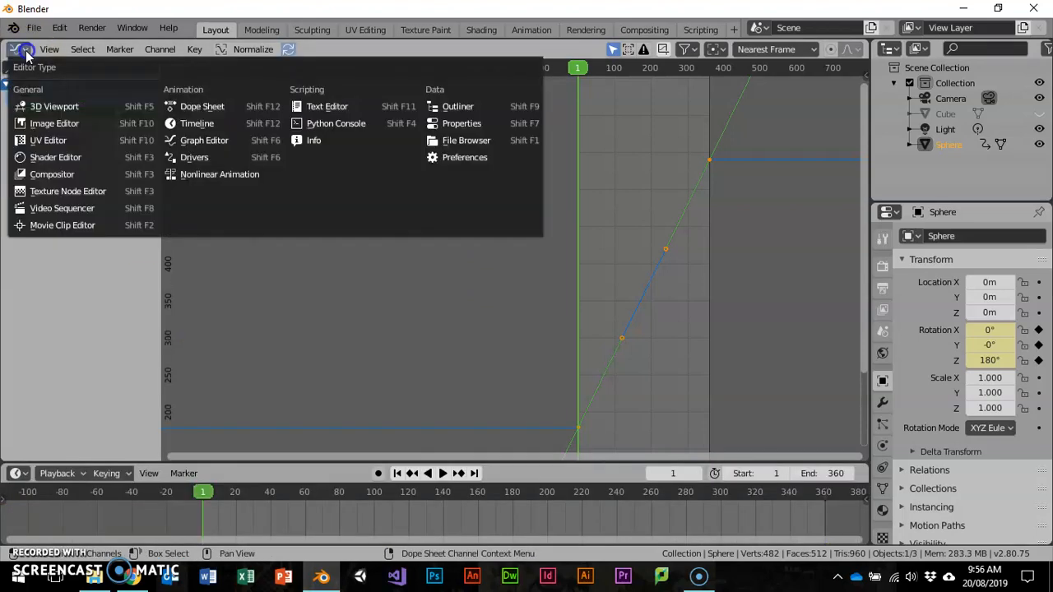
click(37, 106)
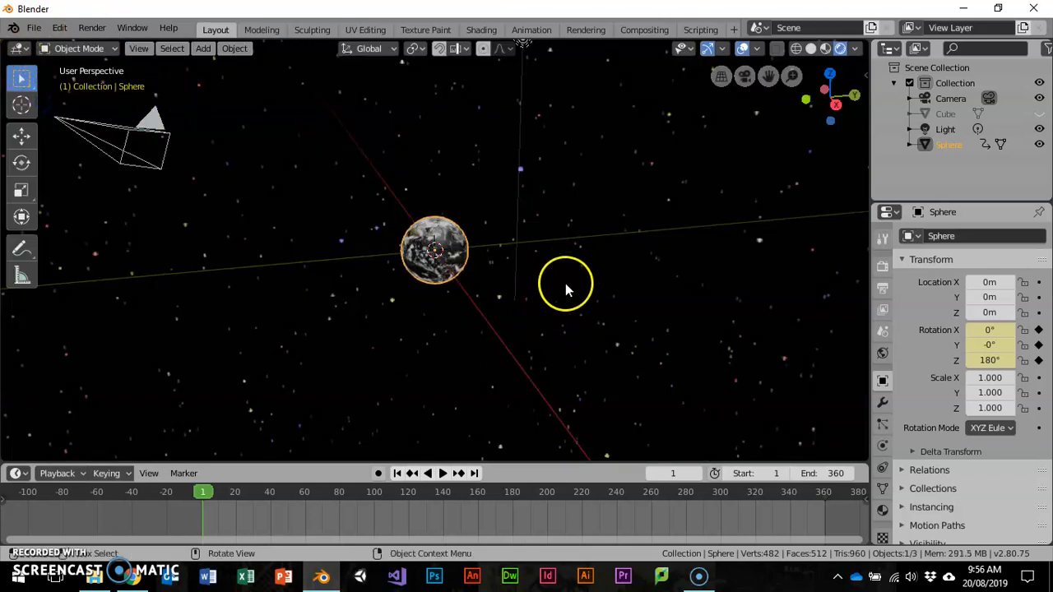
click(441, 473)
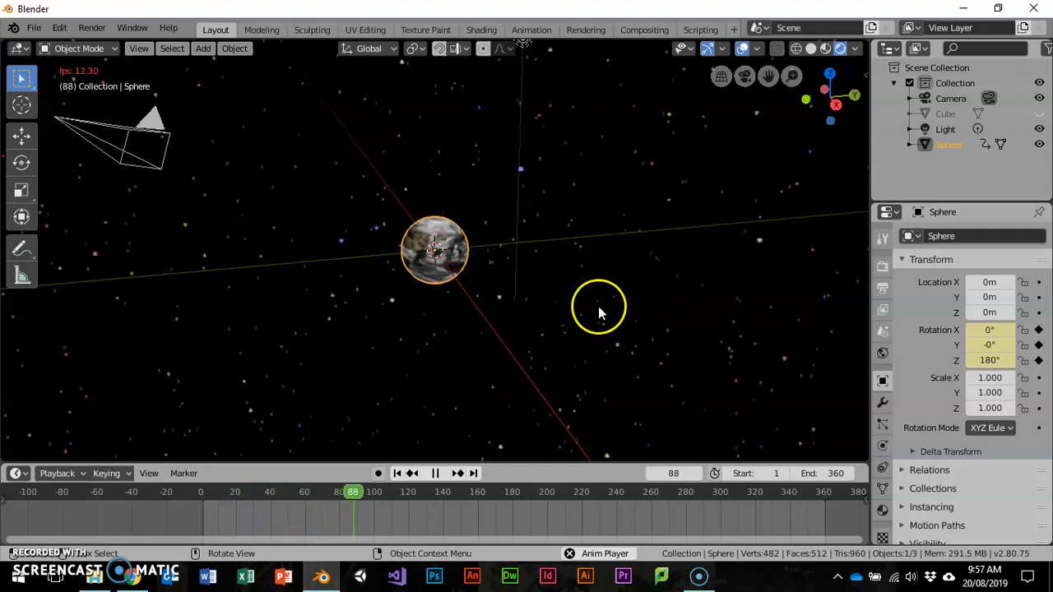
key(Escape)
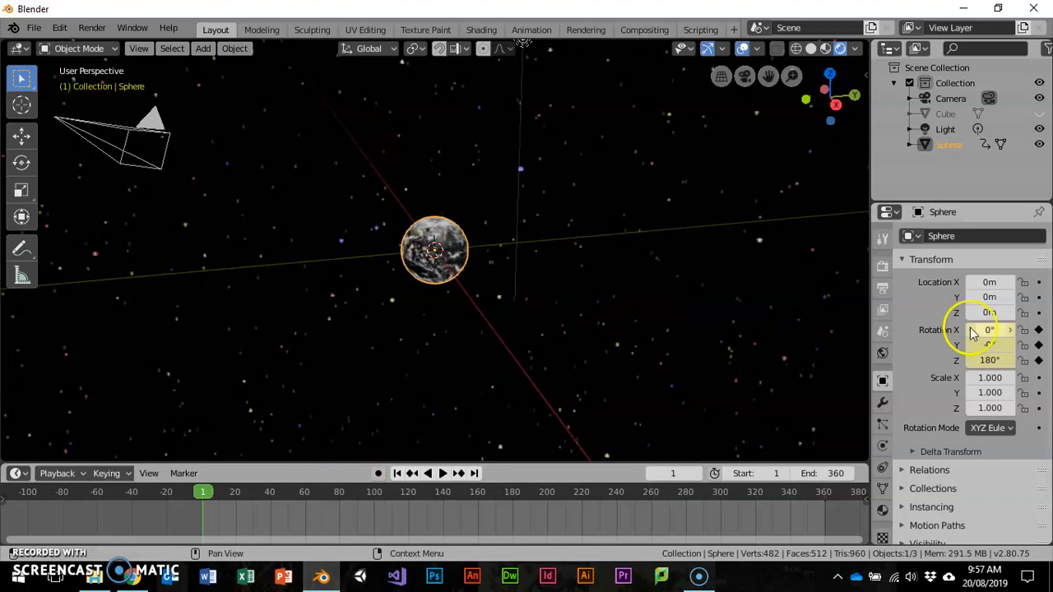
- Widen the Properties area and look through the render engine choices in the render settings, keeping Eevee
click(882, 240)
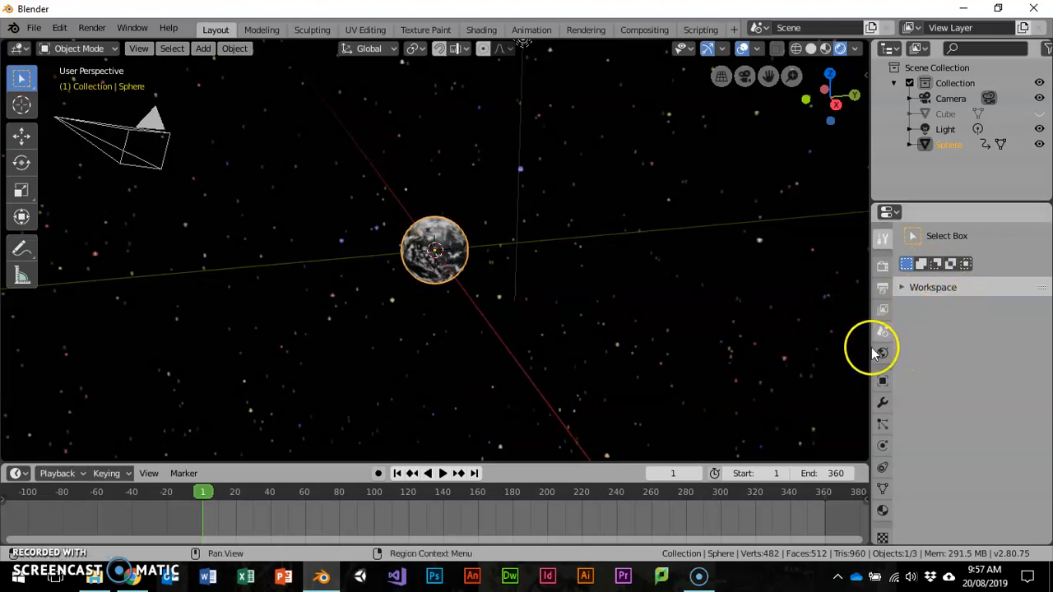
click(885, 267)
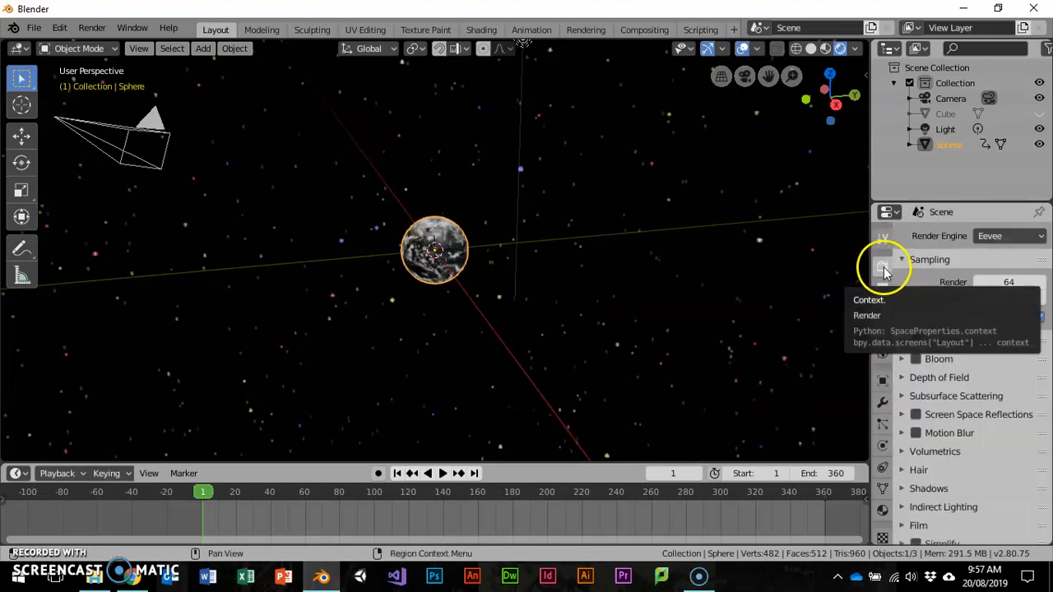
drag(865, 278, 787, 272)
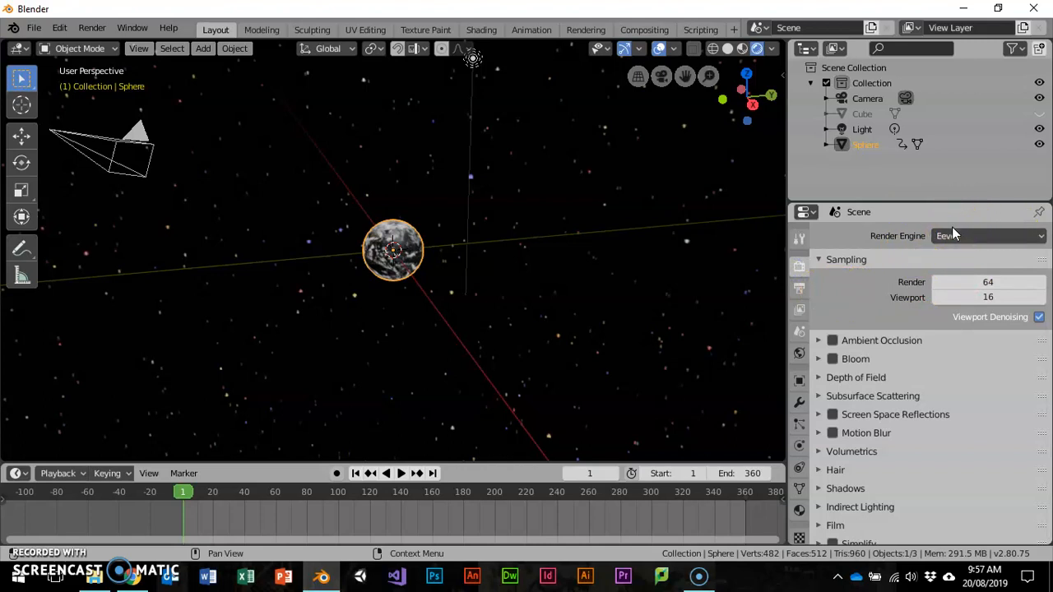
click(1041, 238)
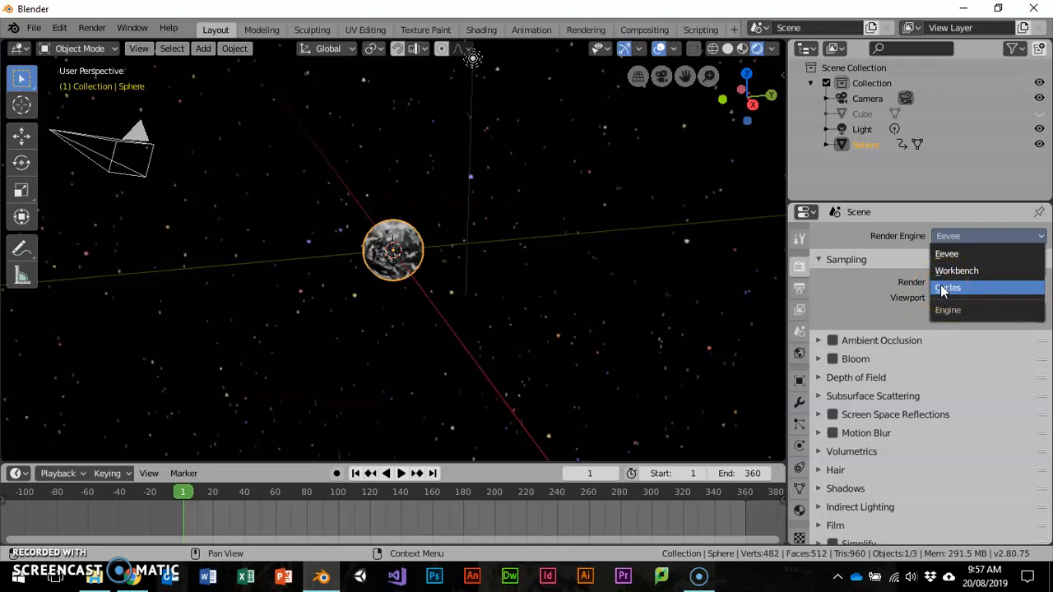
click(849, 297)
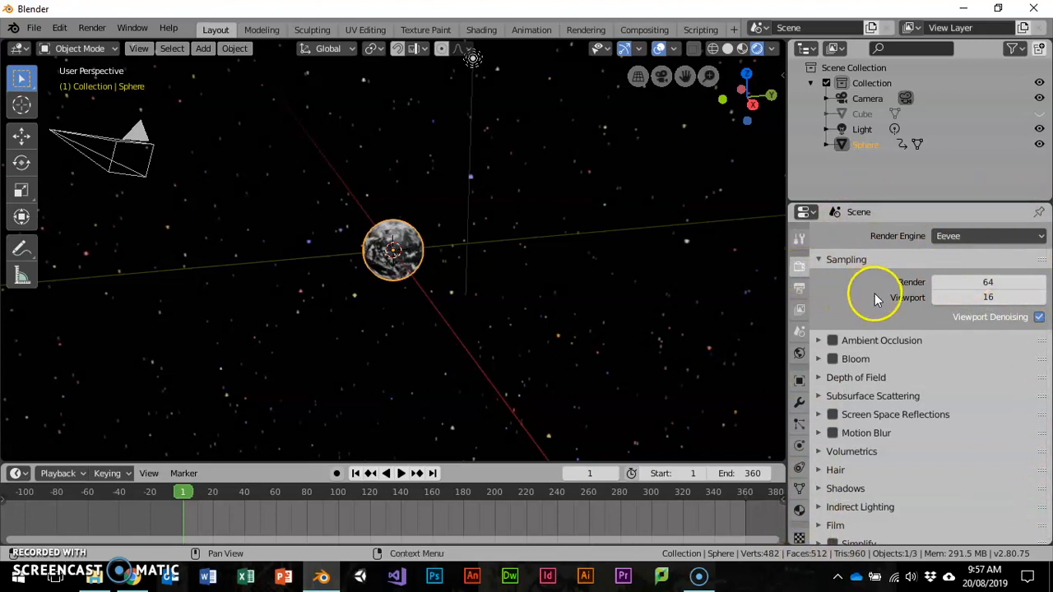
- Examine the Ambient Occlusion render settings and collapse them again
scroll(855, 265, down, 2)
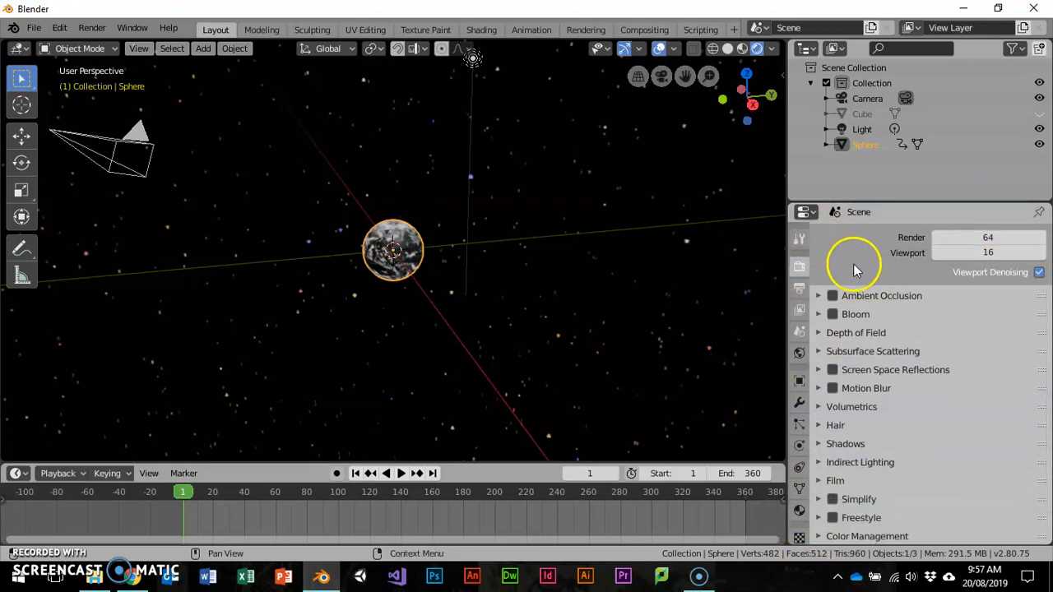
click(822, 297)
scroll(872, 354, down, 1)
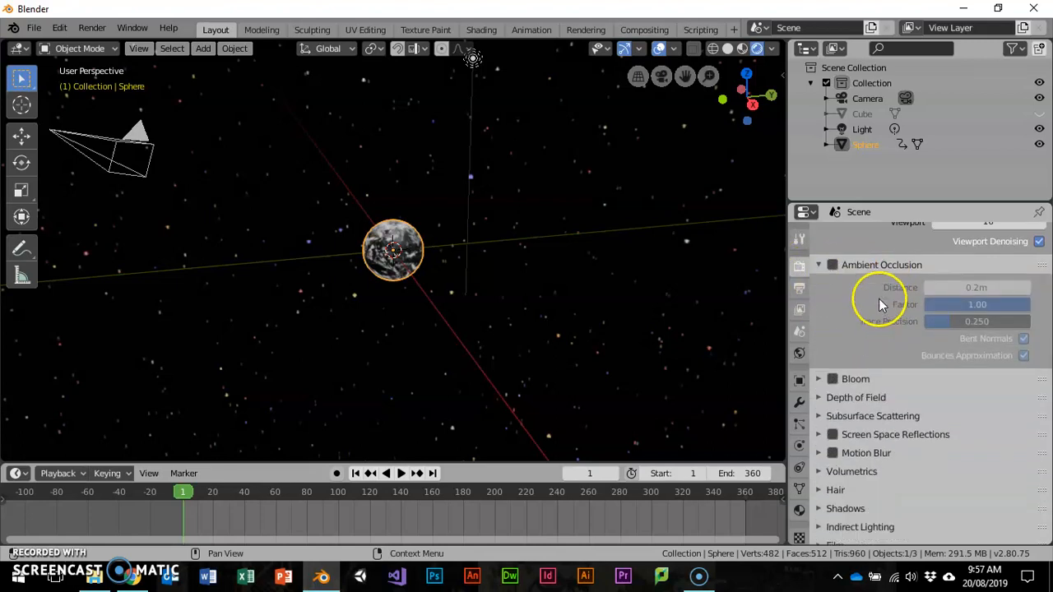
click(823, 264)
- Enable Bloom, render frame 1 as a test image and close the render window
click(818, 314)
click(832, 314)
mouse_move(485, 281)
middle_down()
mouse_move(513, 258)
mouse_move(483, 275)
middle_up()
key(F12)
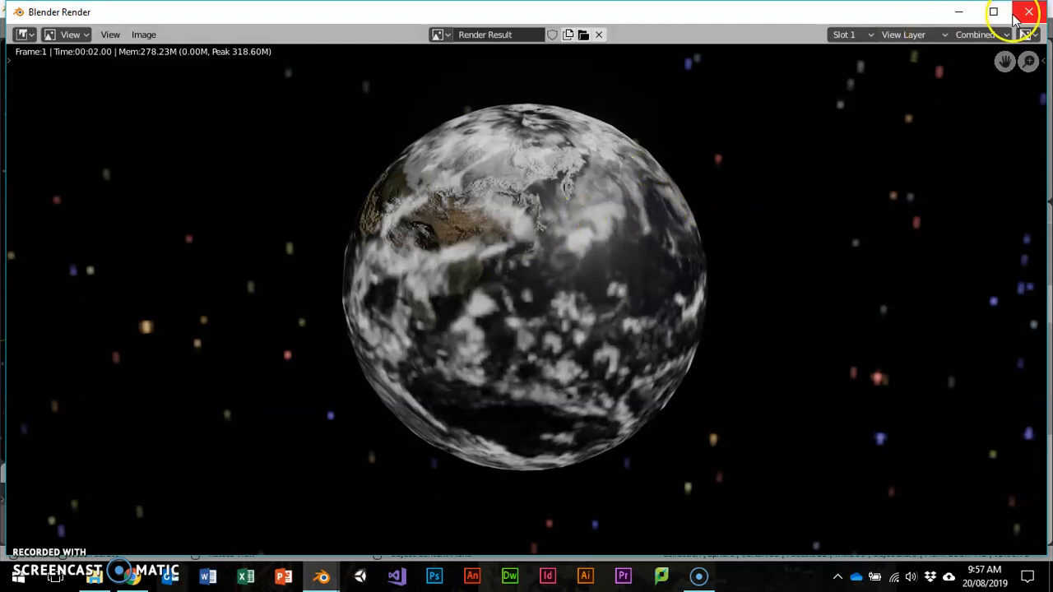
click(1029, 11)
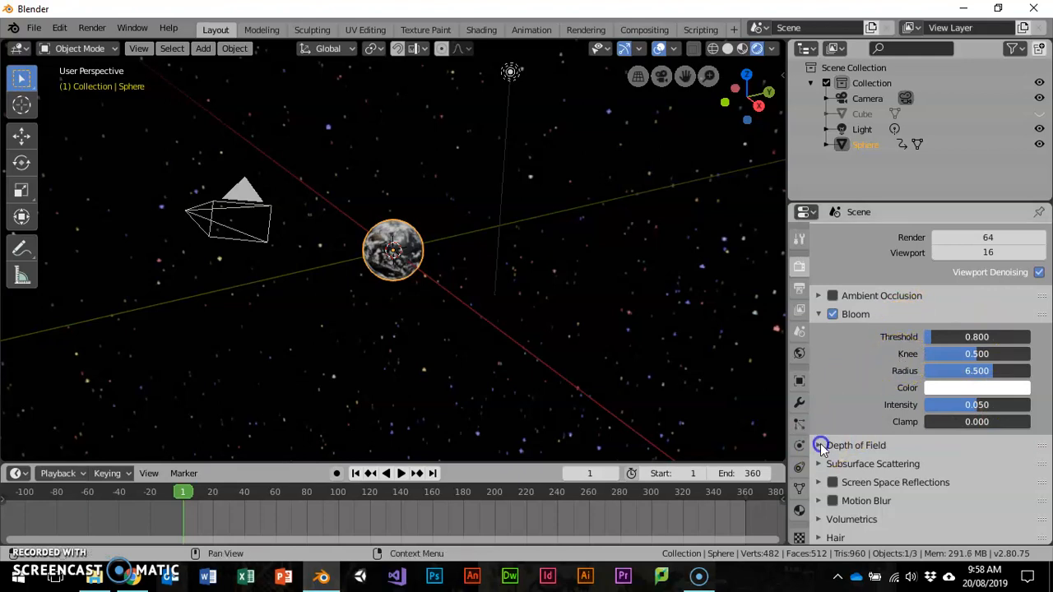
- Examine the Depth of Field, Subsurface Scattering, Screen Space Reflections and Motion Blur render settings
scroll(817, 439, down, 4)
click(827, 336)
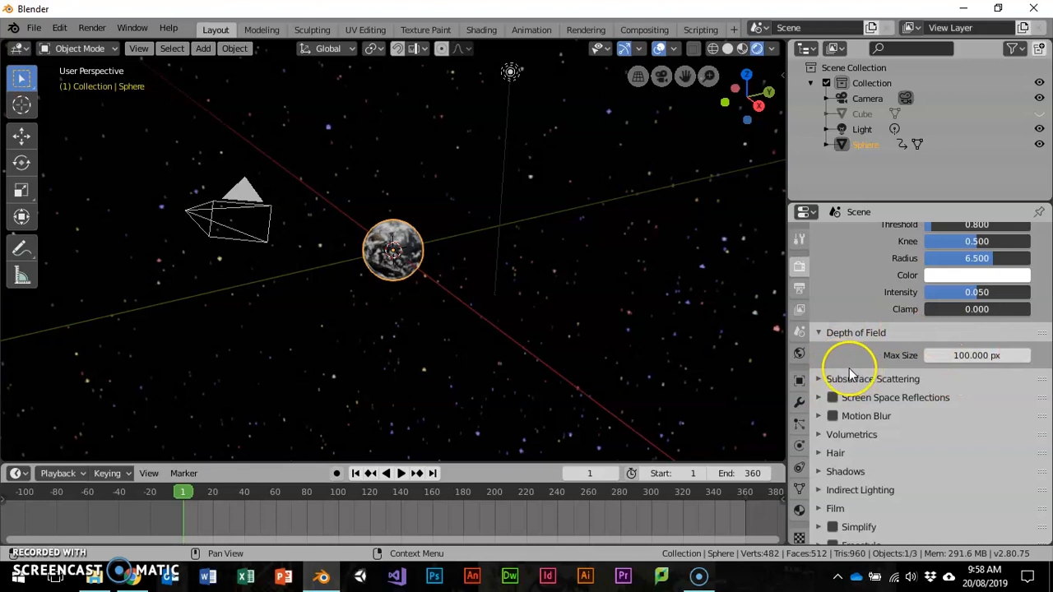
click(818, 380)
scroll(841, 361, down, 3)
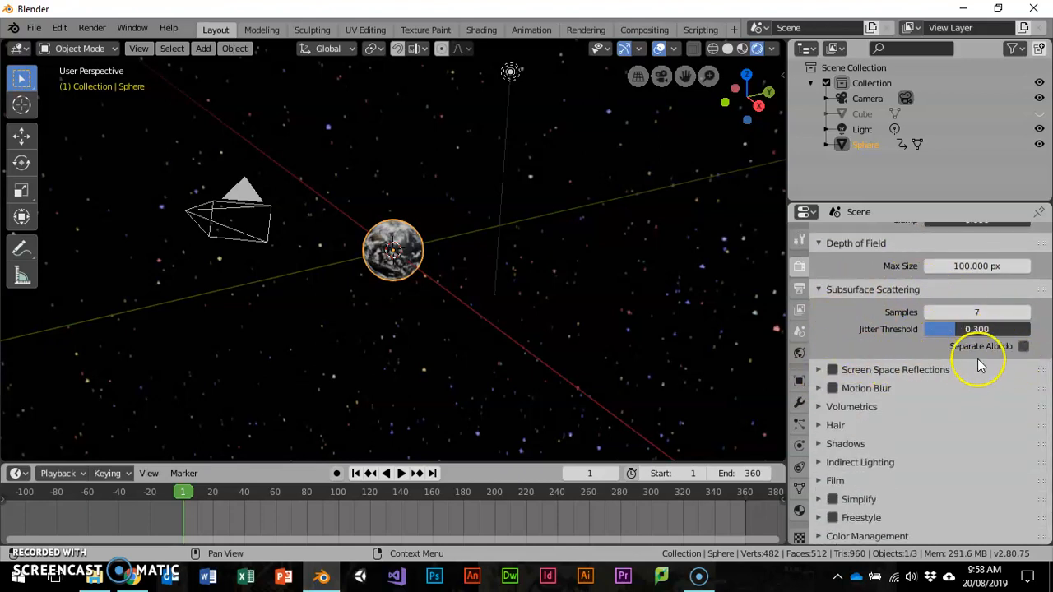
click(822, 289)
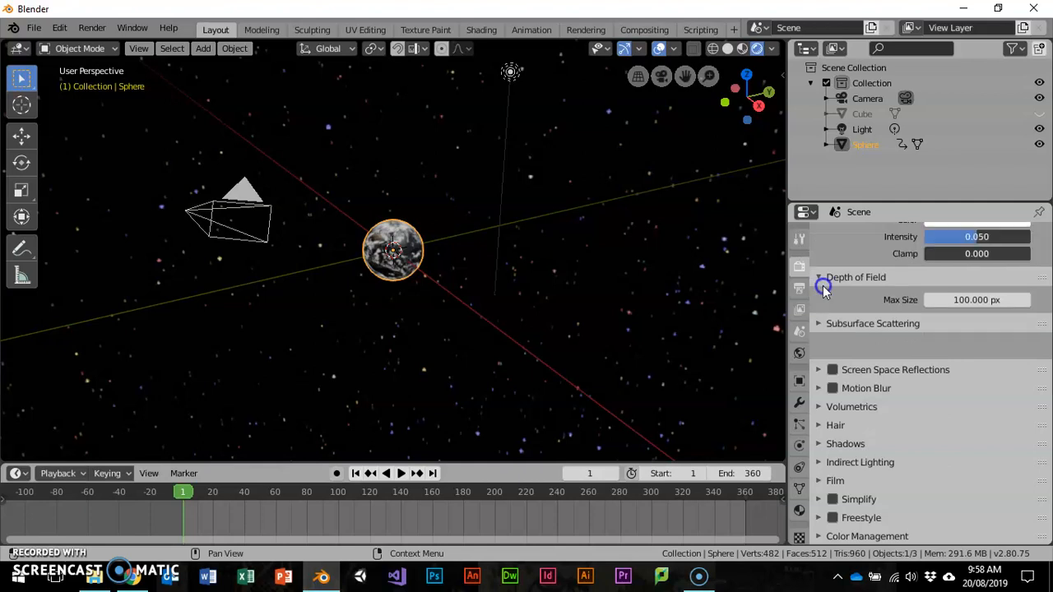
click(816, 372)
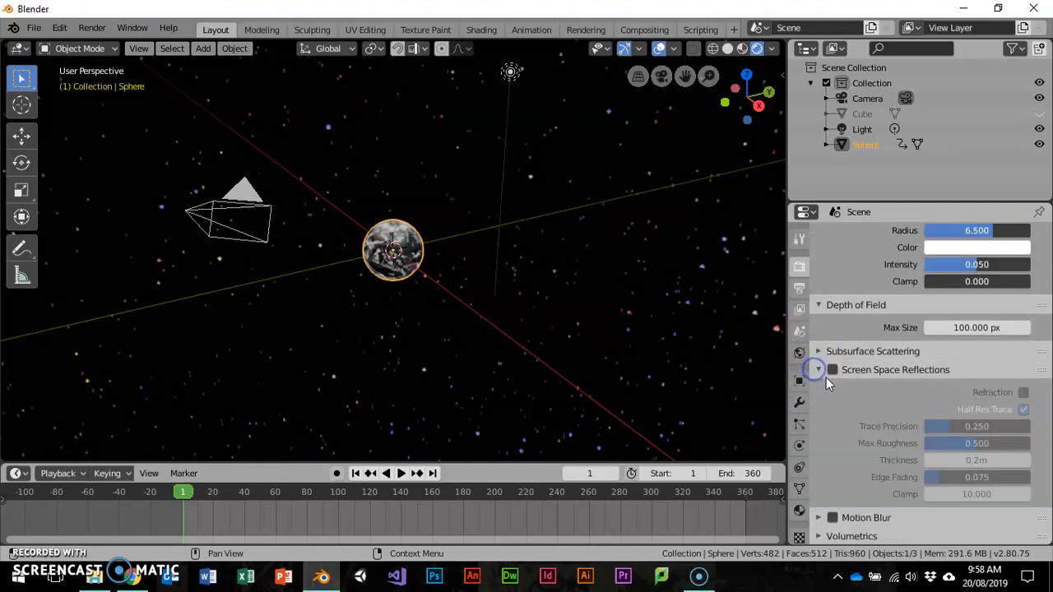
scroll(905, 335, down, 3)
click(819, 277)
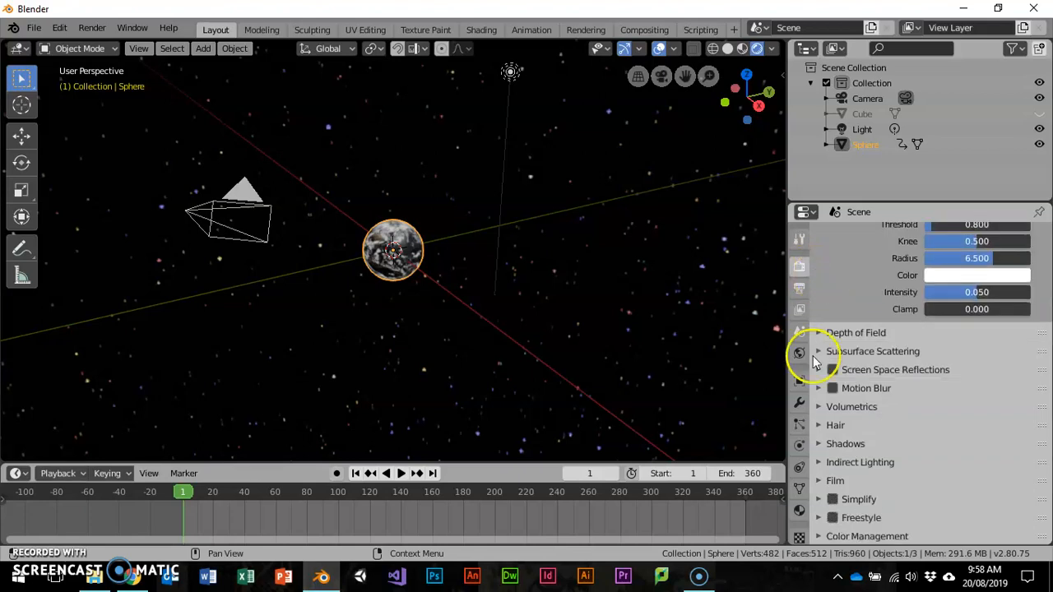
click(816, 389)
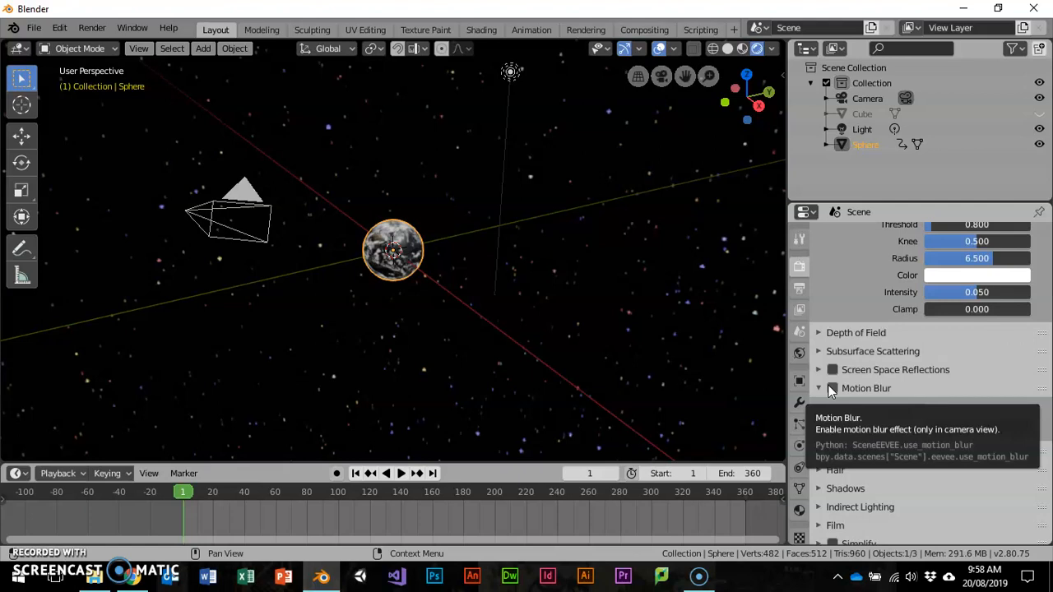
click(818, 388)
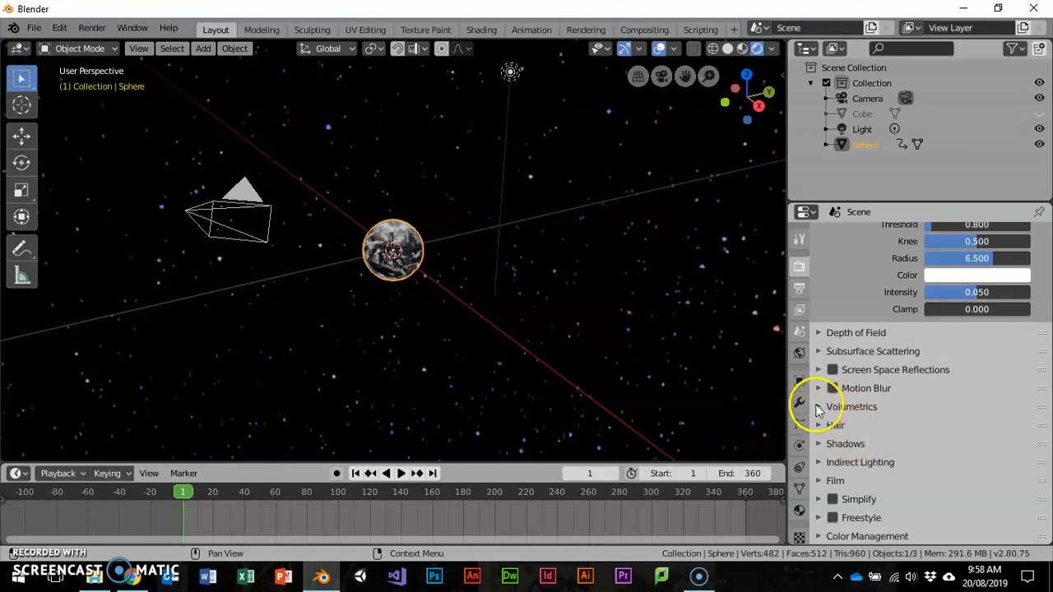
- Examine the Volumetrics, Hair, Shadows and Indirect Lighting render settings
click(819, 407)
scroll(884, 403, down, 4)
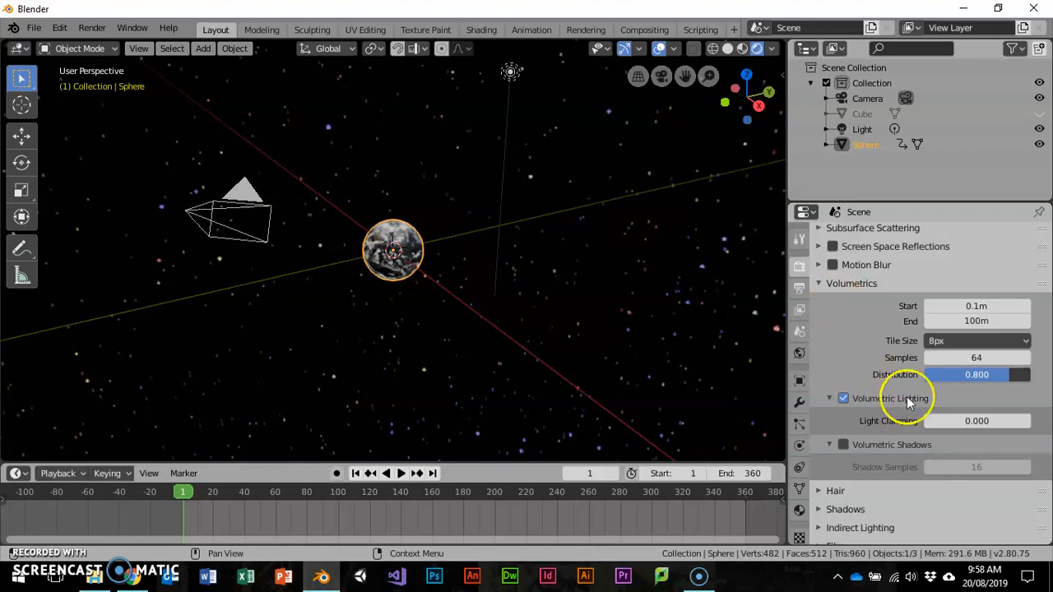
click(818, 283)
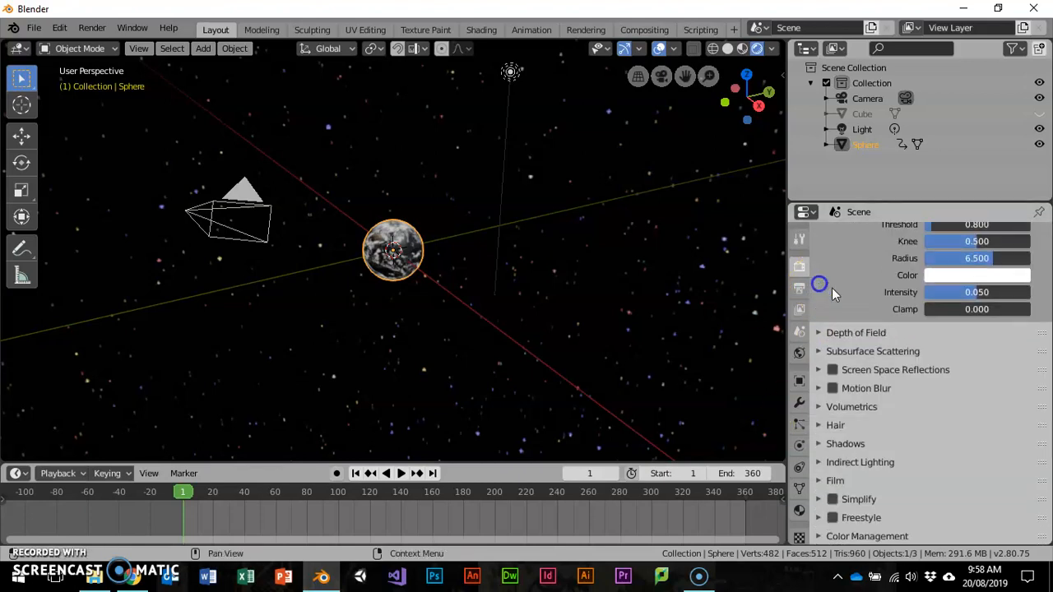
click(819, 426)
scroll(935, 375, down, 2)
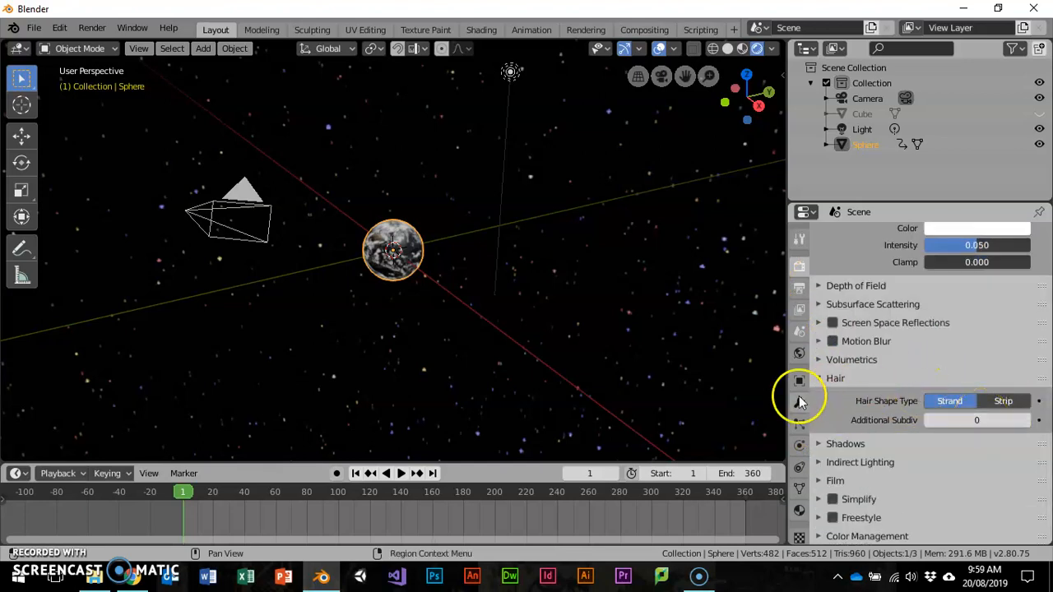
click(818, 378)
click(819, 443)
scroll(938, 390, down, 5)
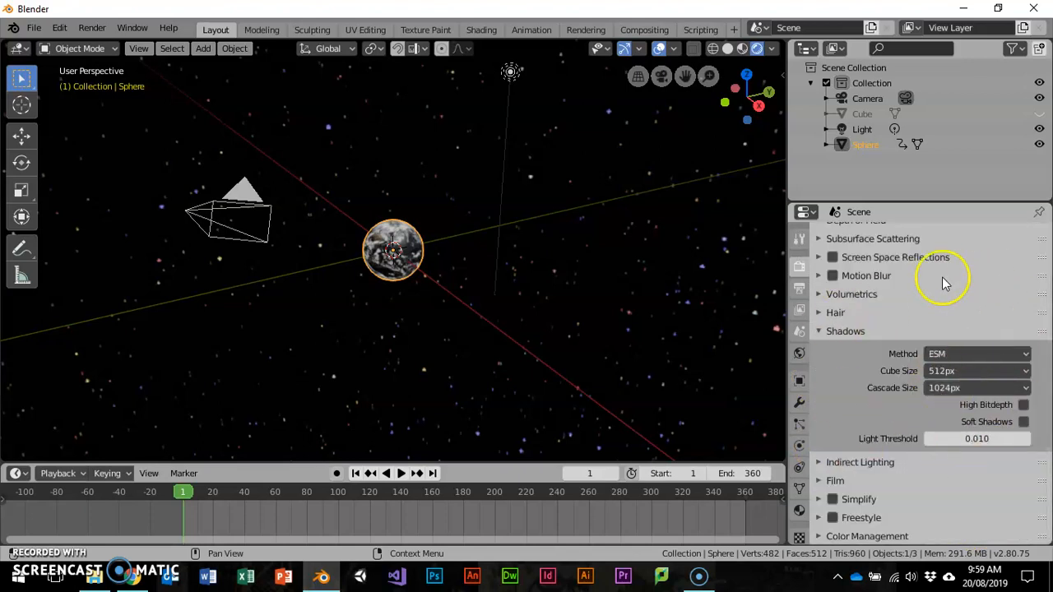
click(834, 330)
click(820, 462)
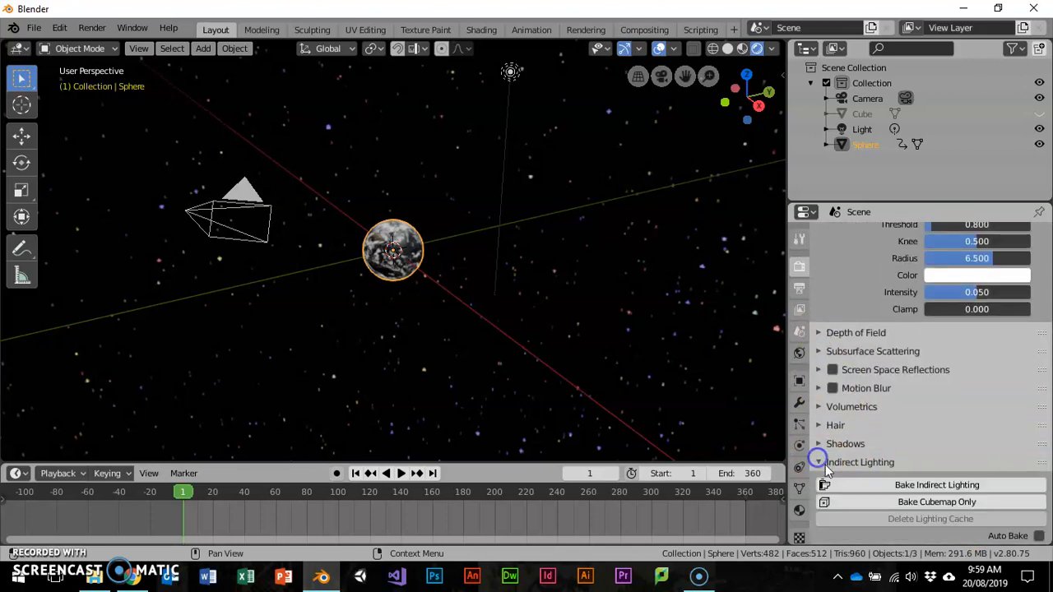
scroll(923, 381, down, 7)
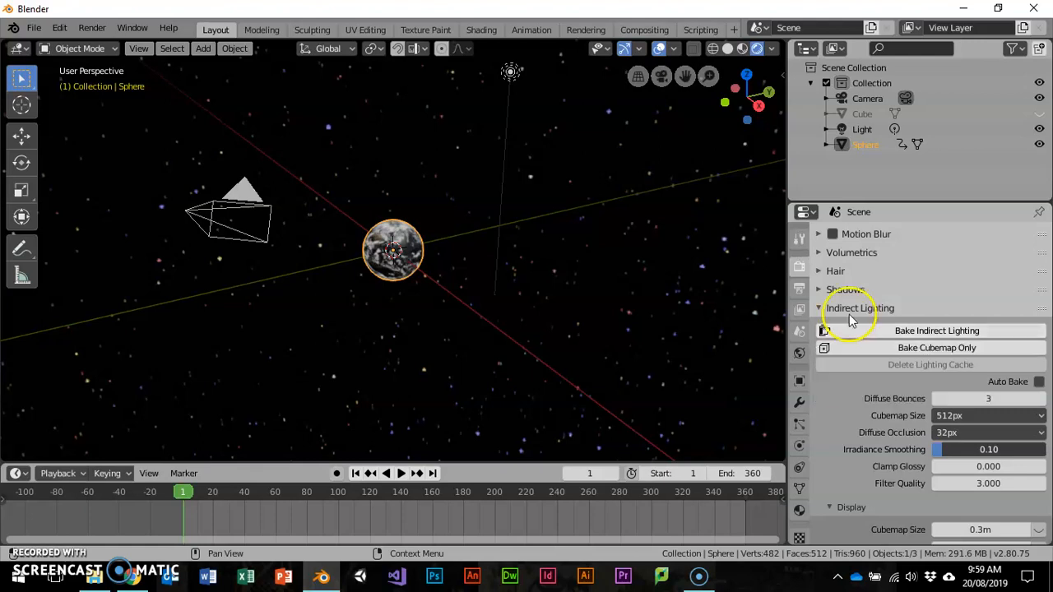
click(817, 309)
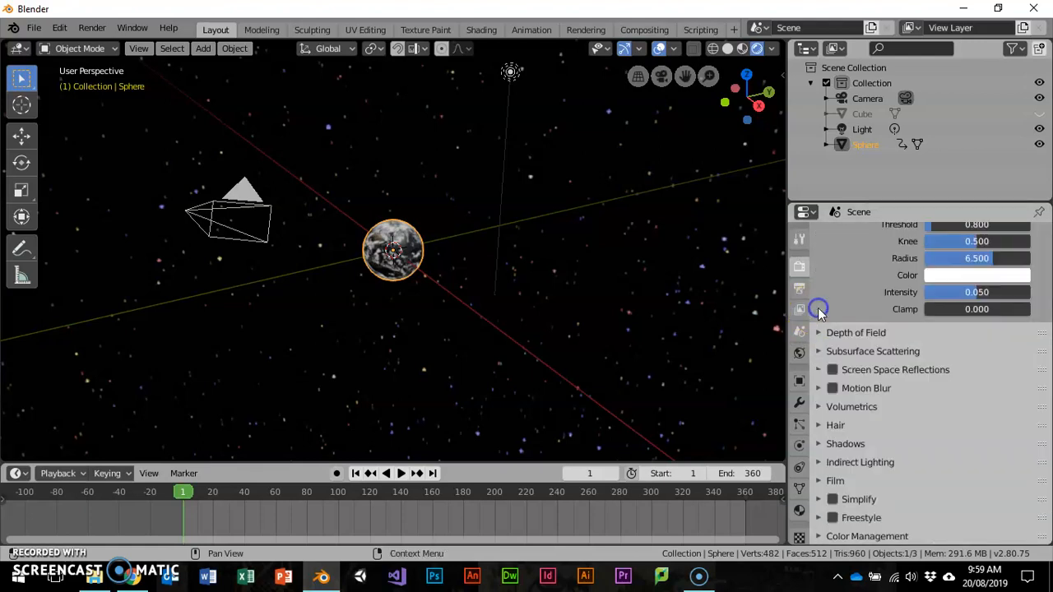
- Examine the Film, Simplify, Freestyle and Color Management render settings, including the Display Device choices
click(819, 481)
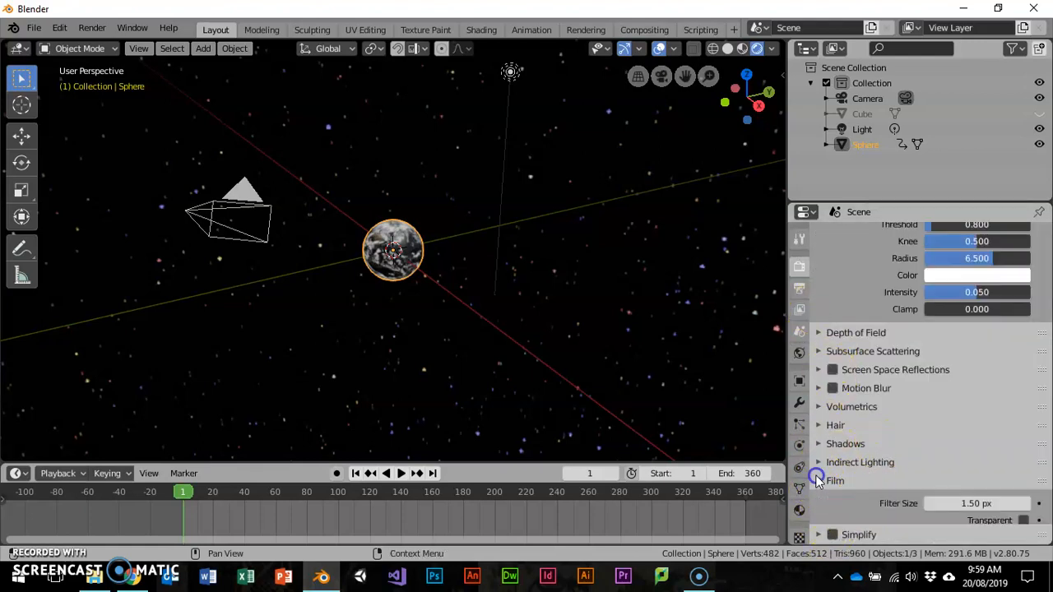
scroll(921, 440, down, 2)
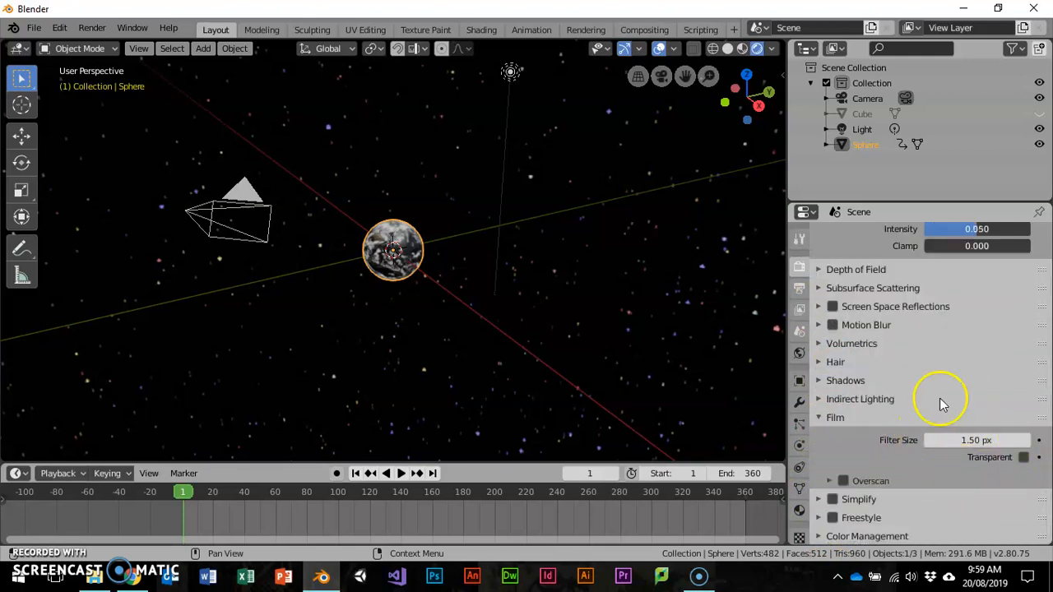
click(818, 499)
scroll(921, 387, down, 7)
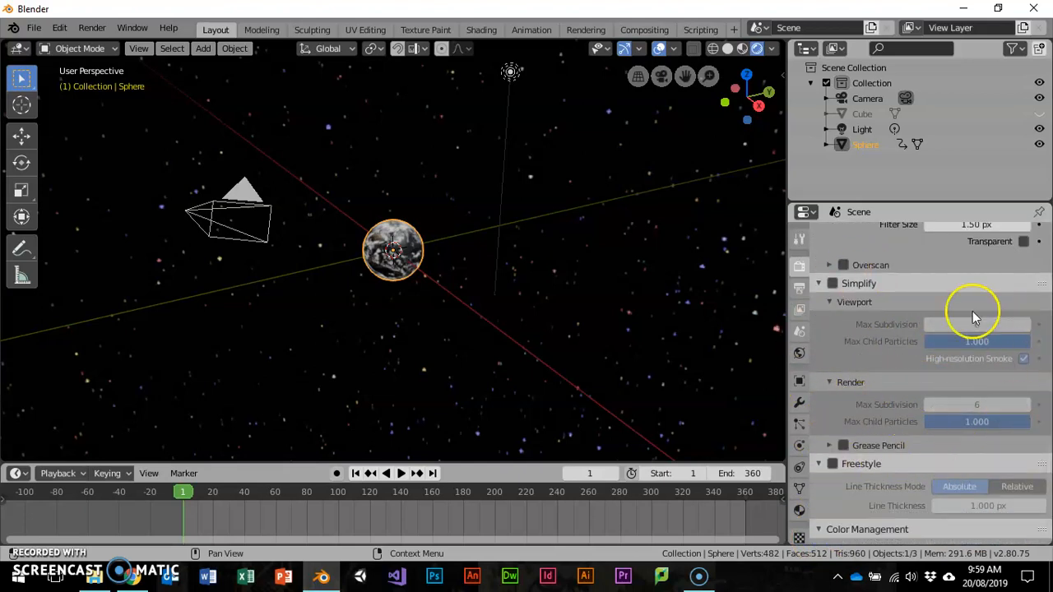
click(821, 288)
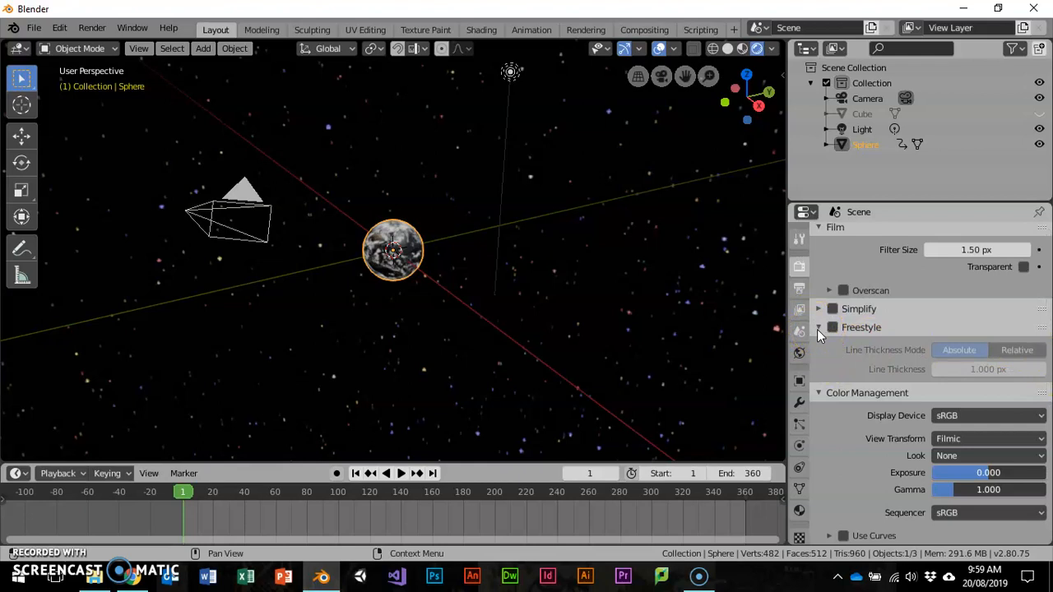
click(826, 328)
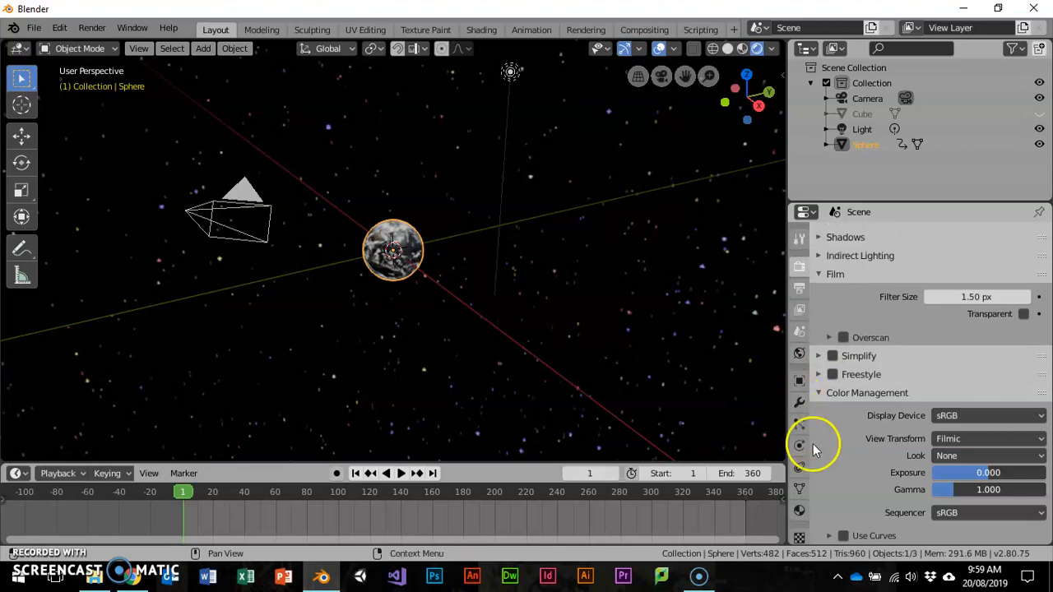
click(1028, 417)
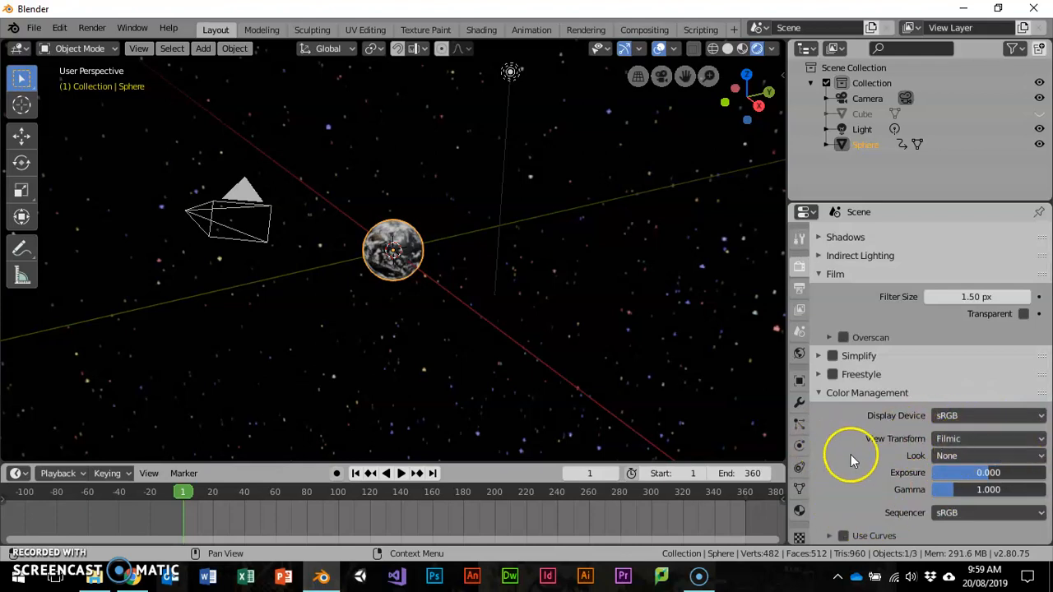
- Turn off Bloom and collapse the expanded render settings, including Film, Bloom and Sampling
scroll(823, 395, up, 5)
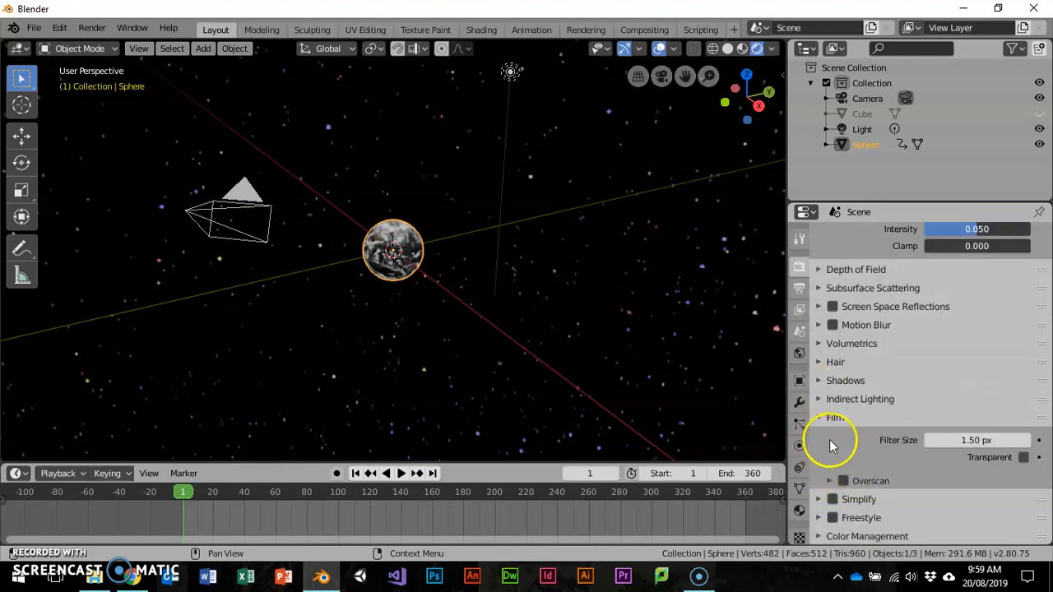
click(819, 418)
scroll(942, 443, up, 5)
click(831, 324)
click(819, 324)
scroll(913, 312, up, 2)
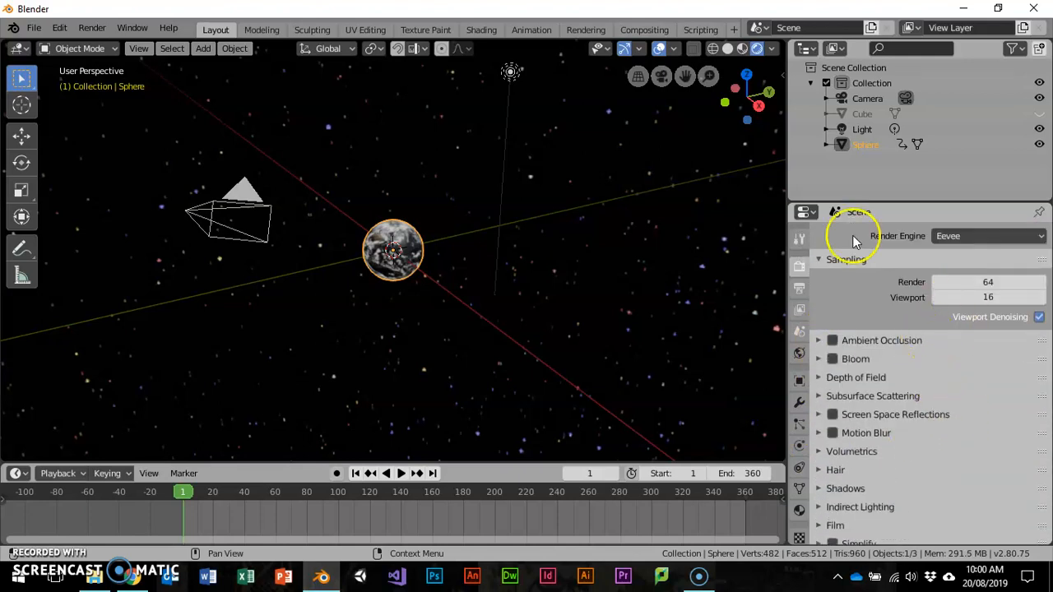
click(820, 256)
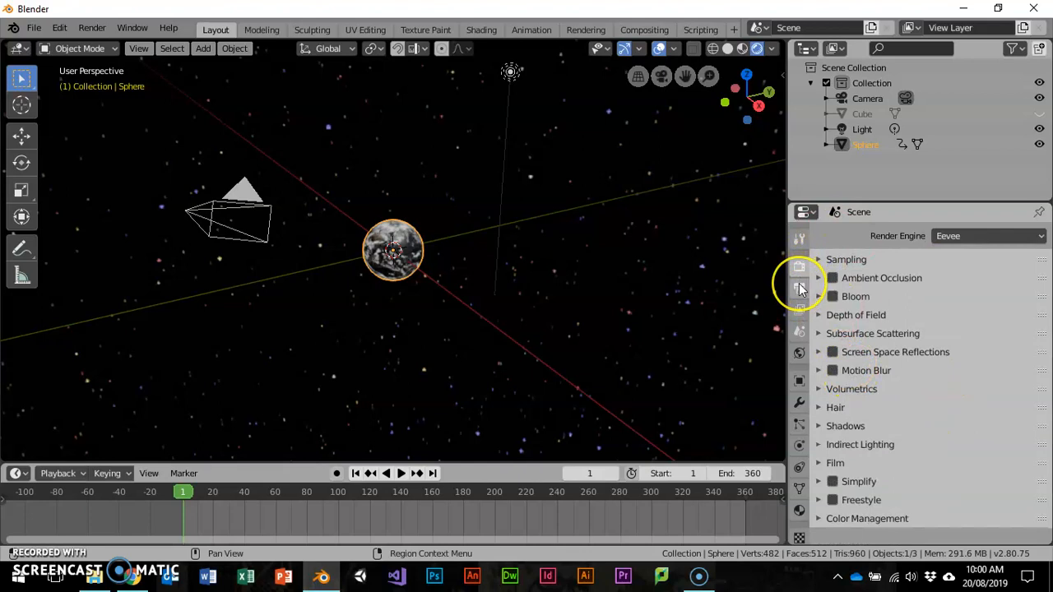
- Apply the TV PAL 4:3 preset to the output dimensions, giving 720 × 576 px at 25 fps, and enable Render Region
click(800, 289)
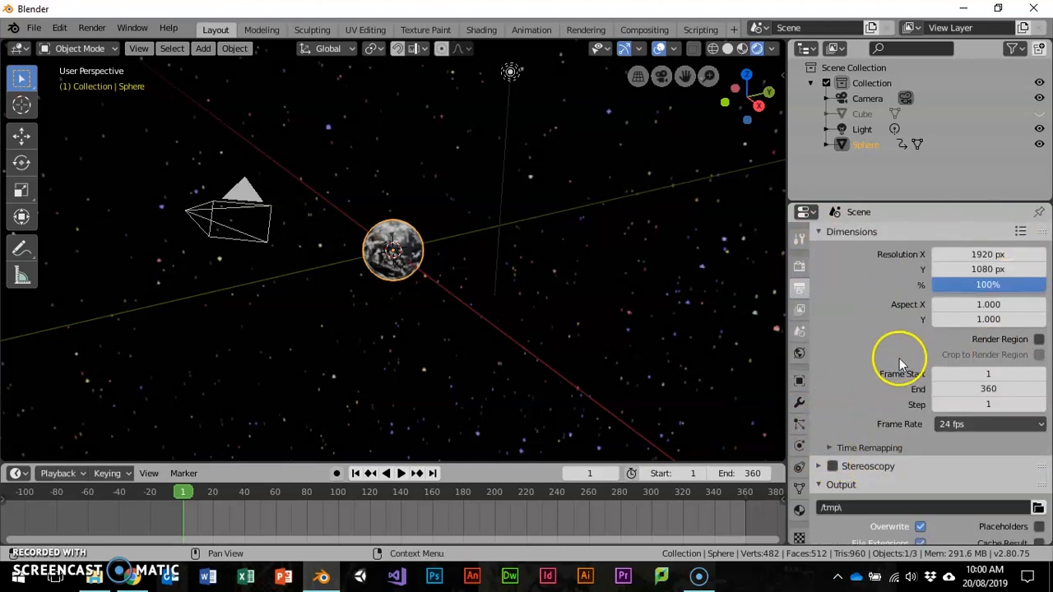
click(1024, 232)
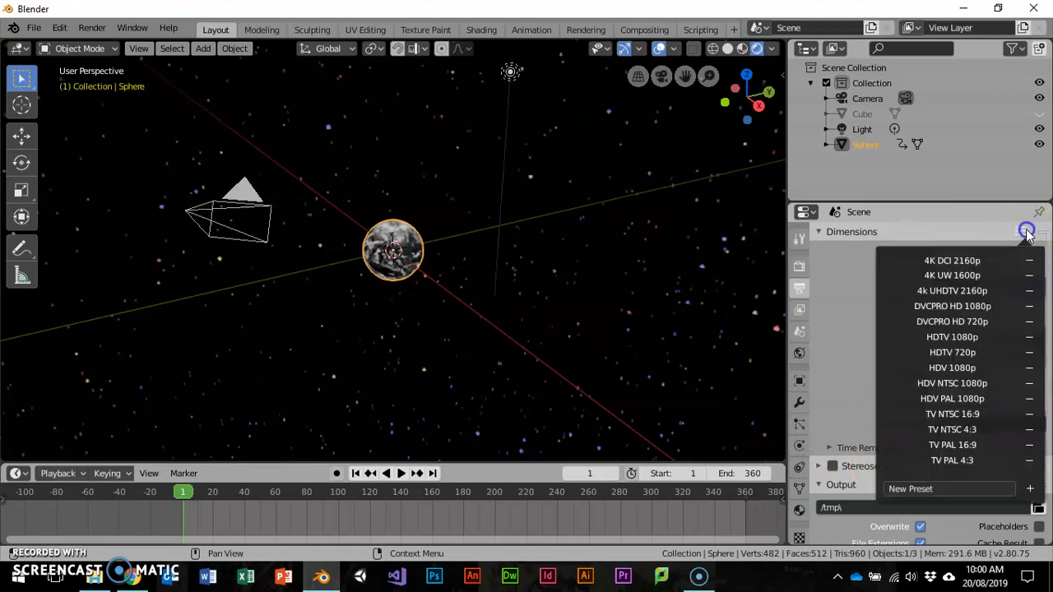
click(946, 460)
click(857, 347)
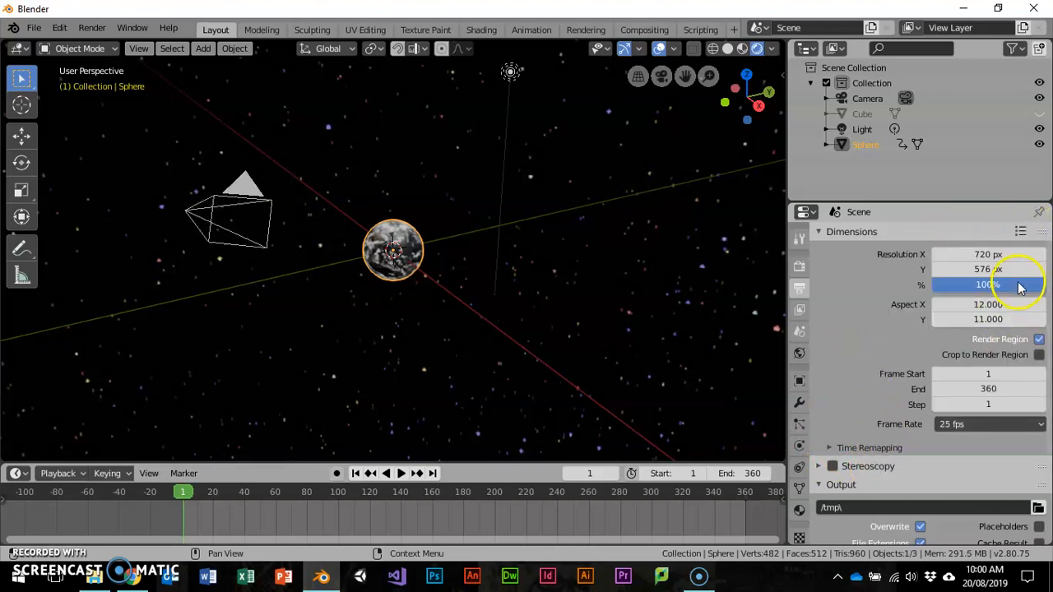
- Set the output resolution scale to 50%
drag(992, 290, 961, 284)
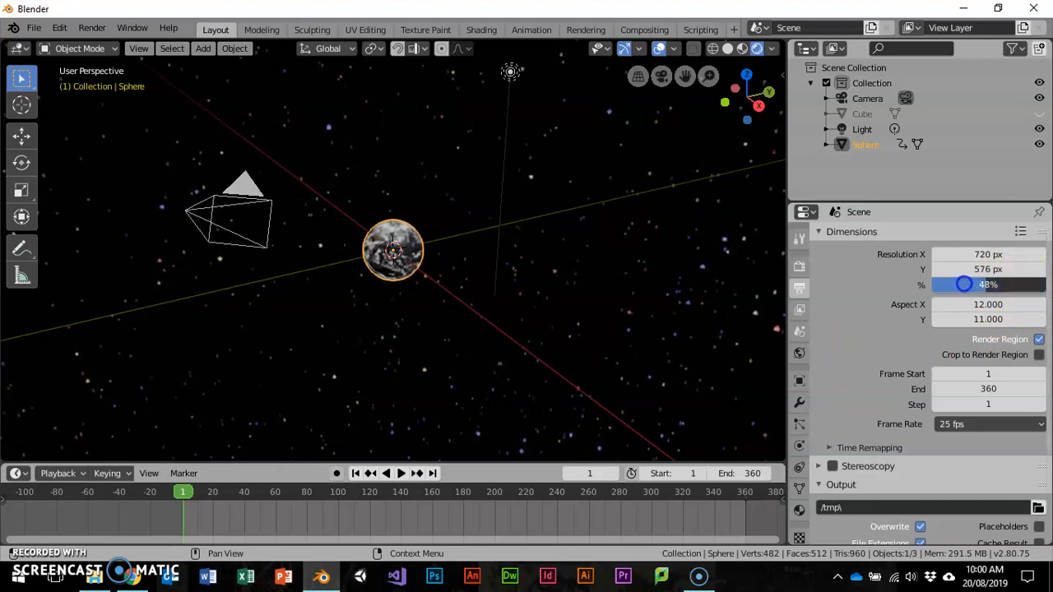
drag(965, 284, 965, 284)
- Try out Stereoscopy with the Stereo 3D setup mode in the output settings
scroll(880, 341, down, 3)
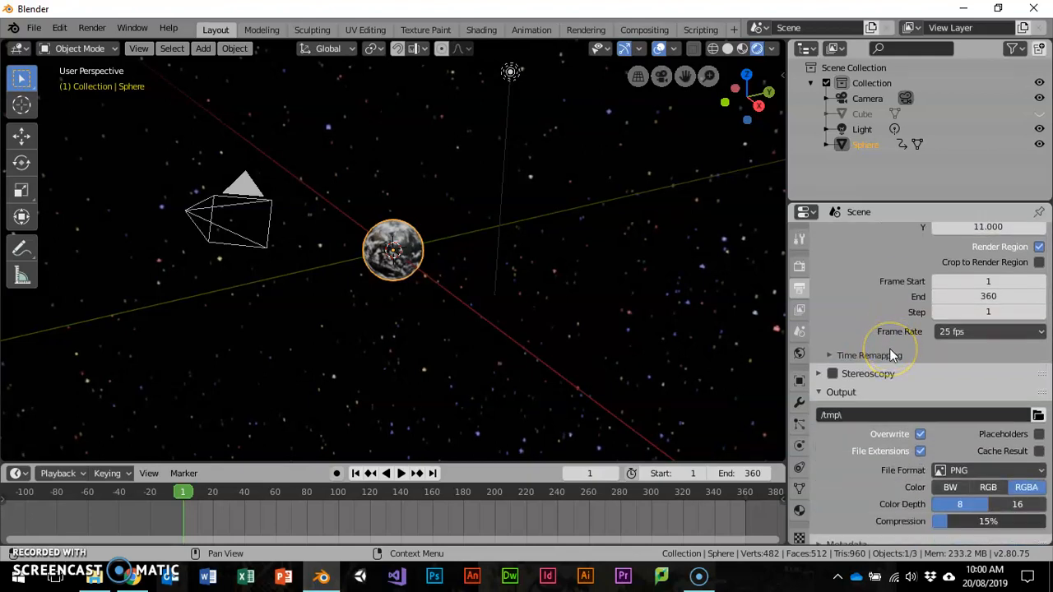
click(813, 373)
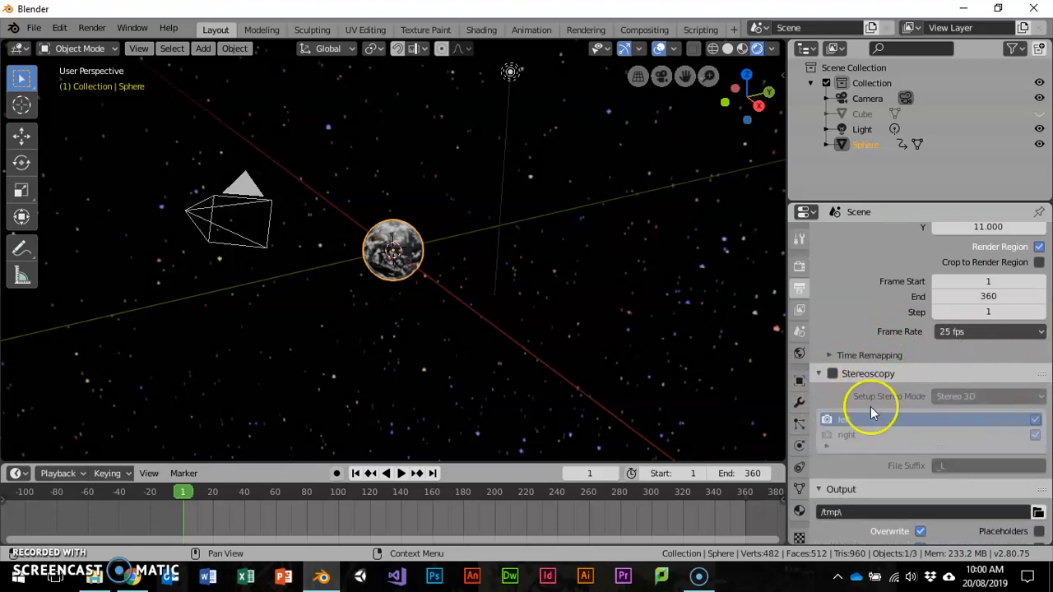
click(832, 374)
click(1012, 398)
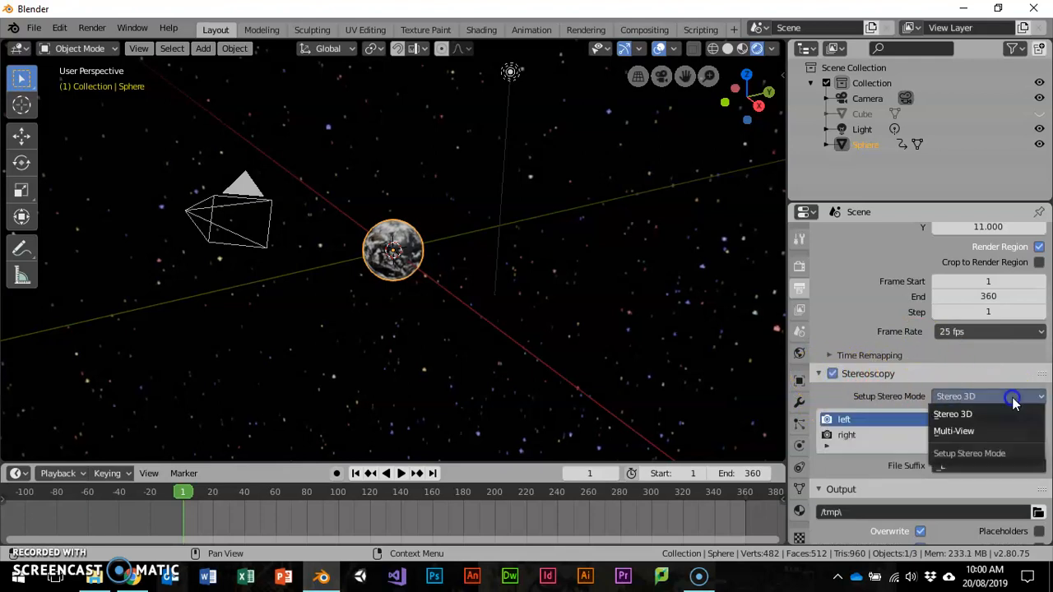
click(956, 412)
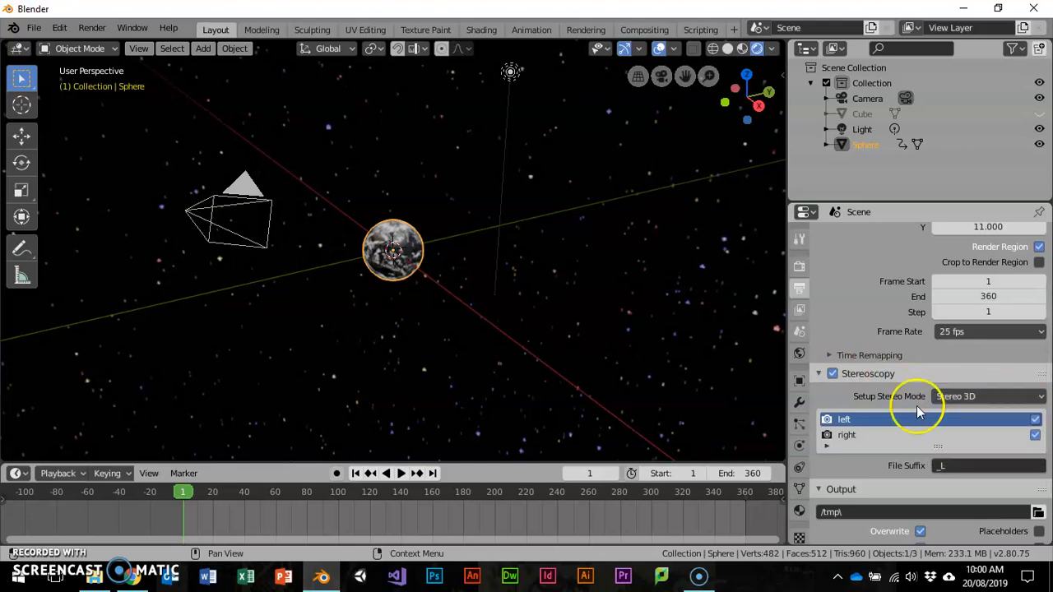
click(832, 374)
click(841, 378)
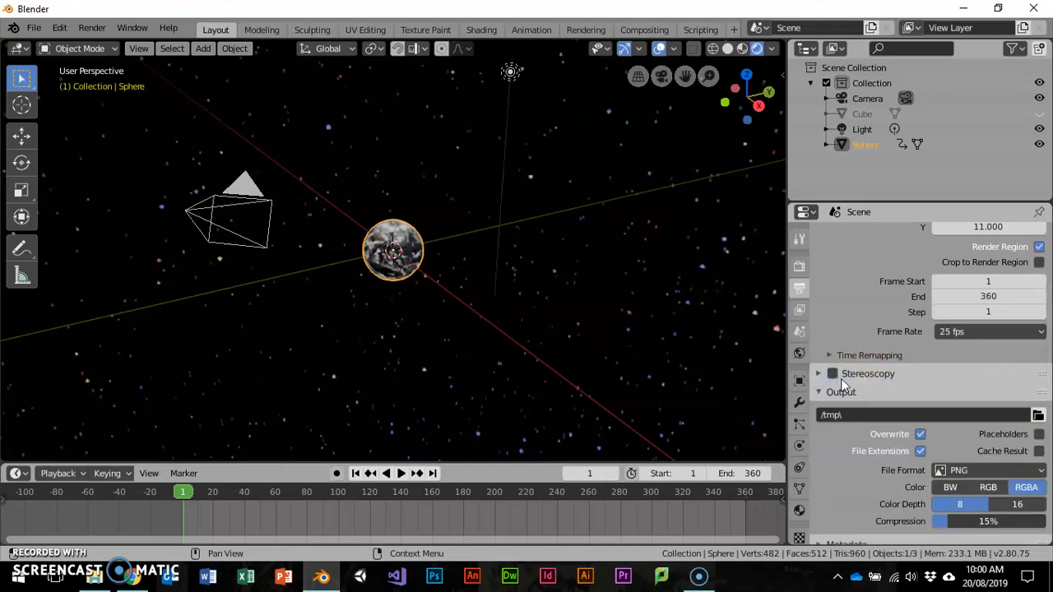
- Set the output file format to AVI JPEG and the frame rate to 60 fps
scroll(859, 416, down, 1)
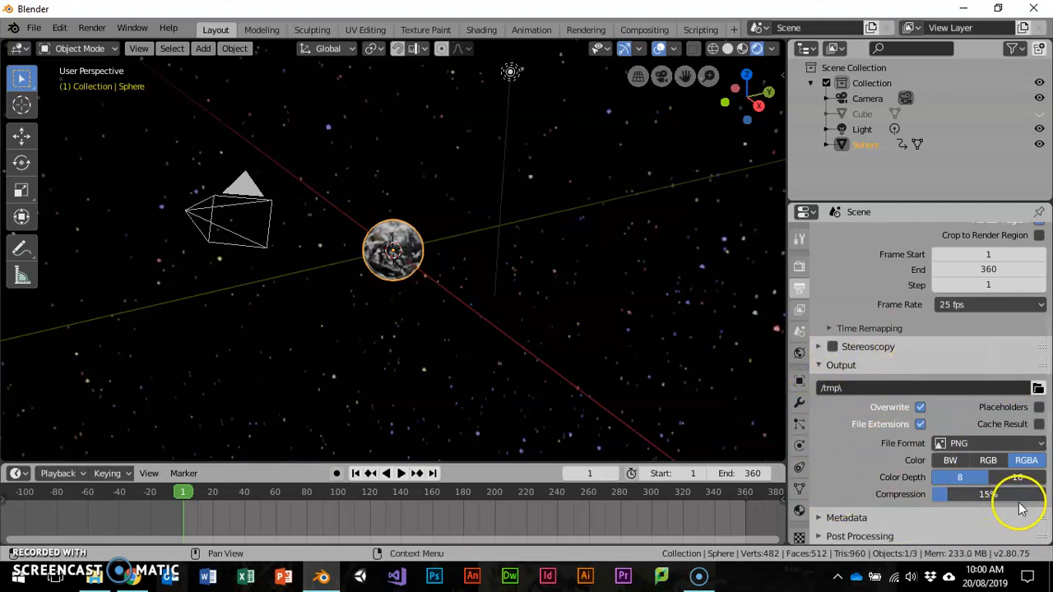
click(1038, 446)
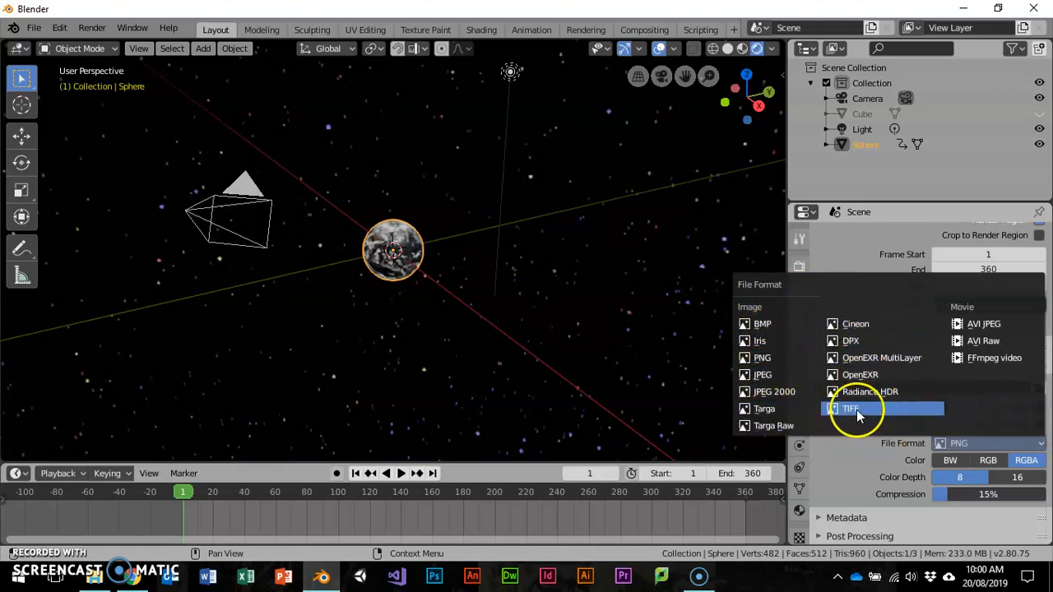
click(985, 325)
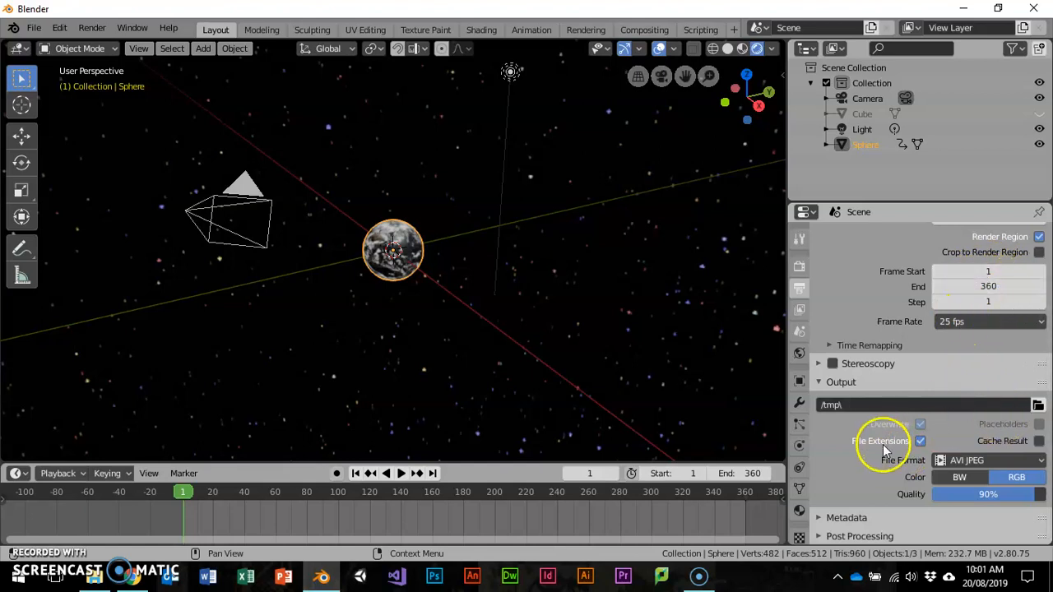
click(1024, 321)
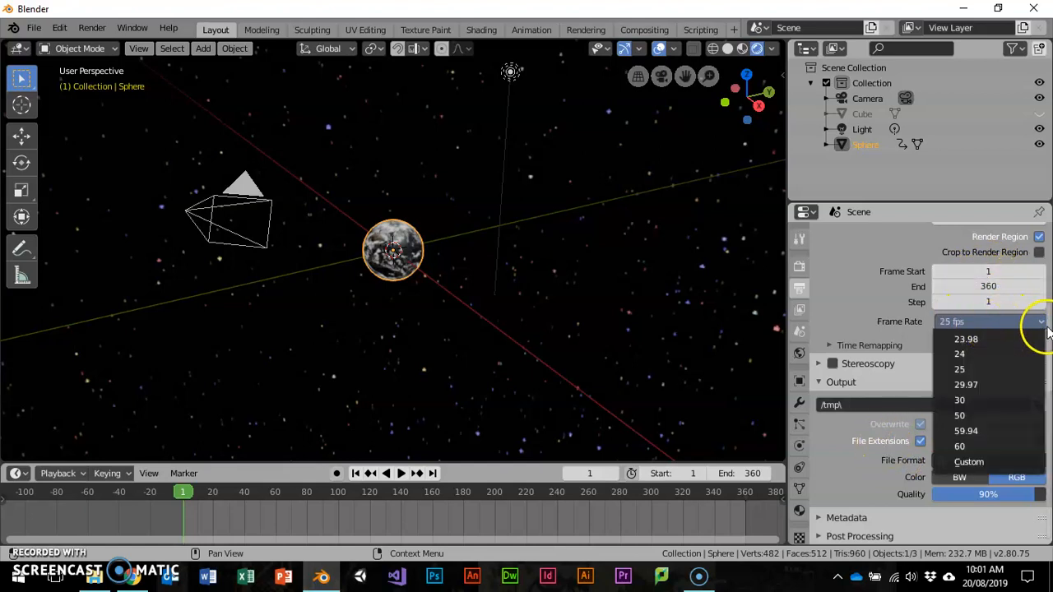
click(955, 445)
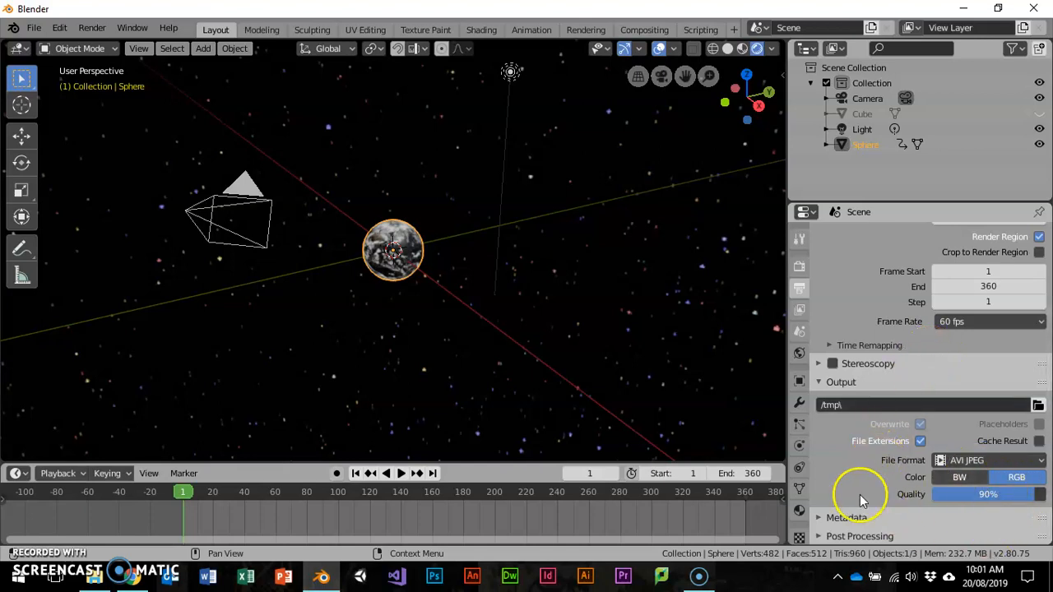
- Examine the Metadata and Post Processing output settings
click(831, 517)
scroll(881, 413, down, 4)
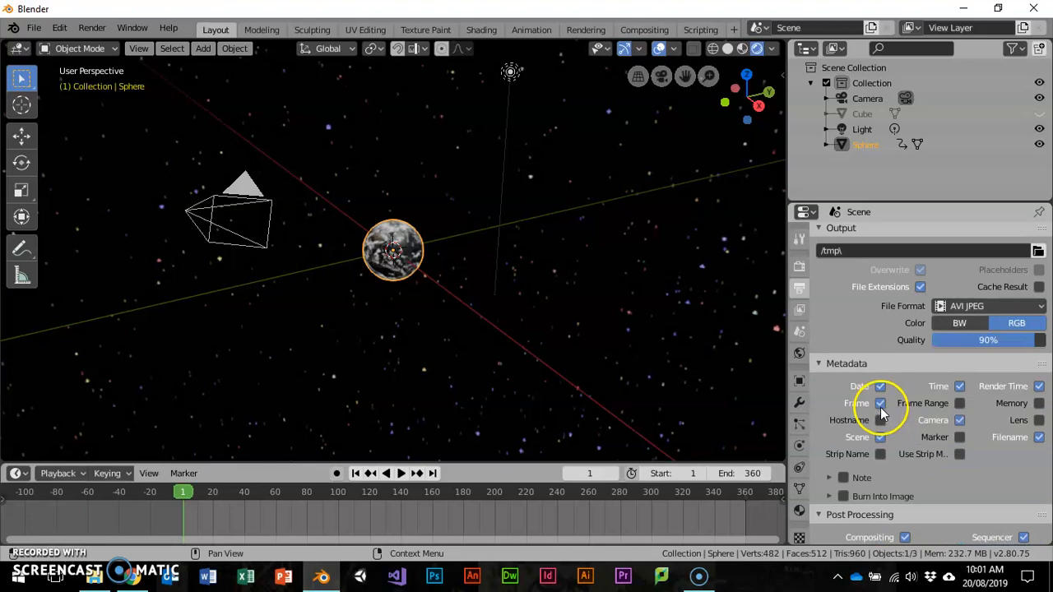
scroll(882, 413, down, 1)
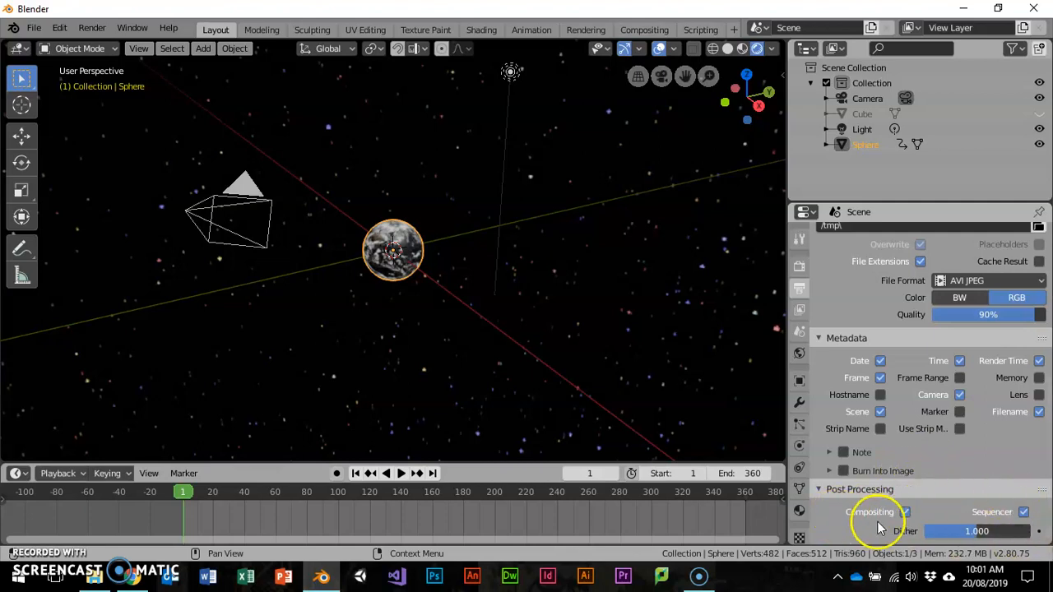
click(819, 490)
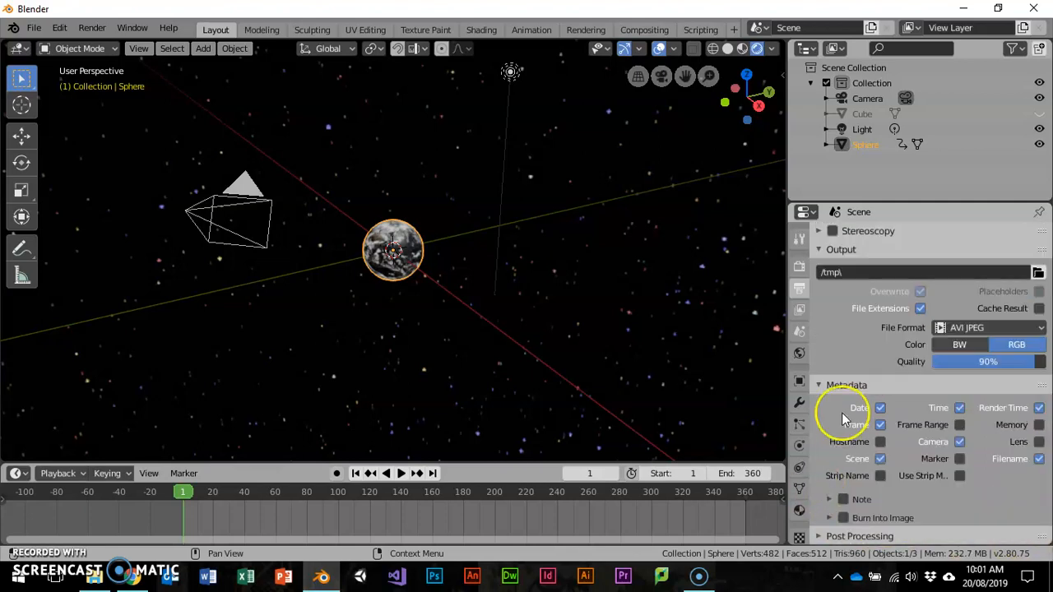
click(820, 386)
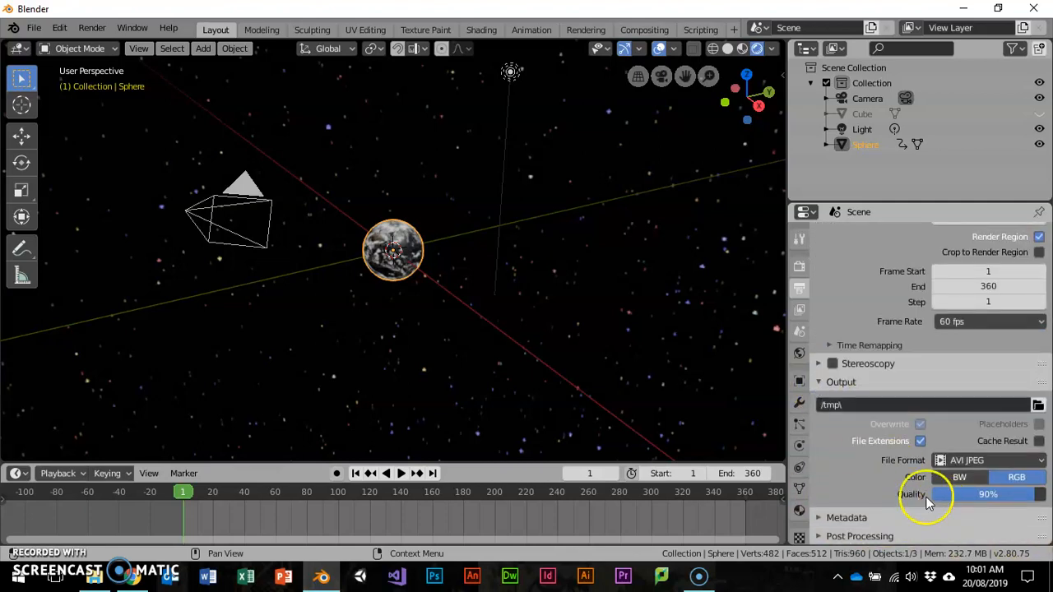
click(819, 536)
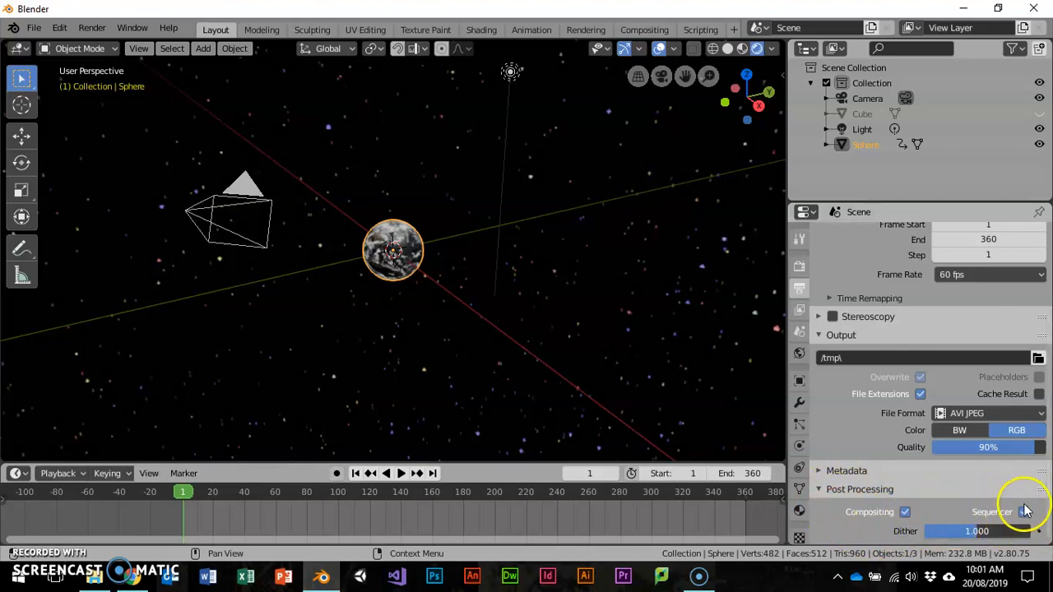
click(839, 490)
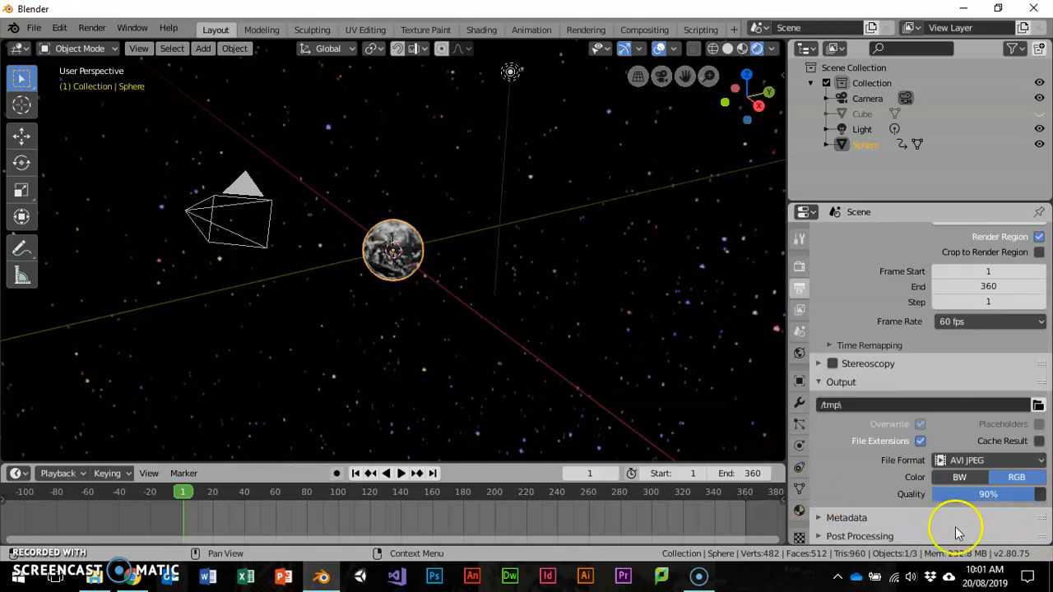
- Look through the View Layer, World, Scene, active tool and render properties, and the available render commands
scroll(911, 506, up, 3)
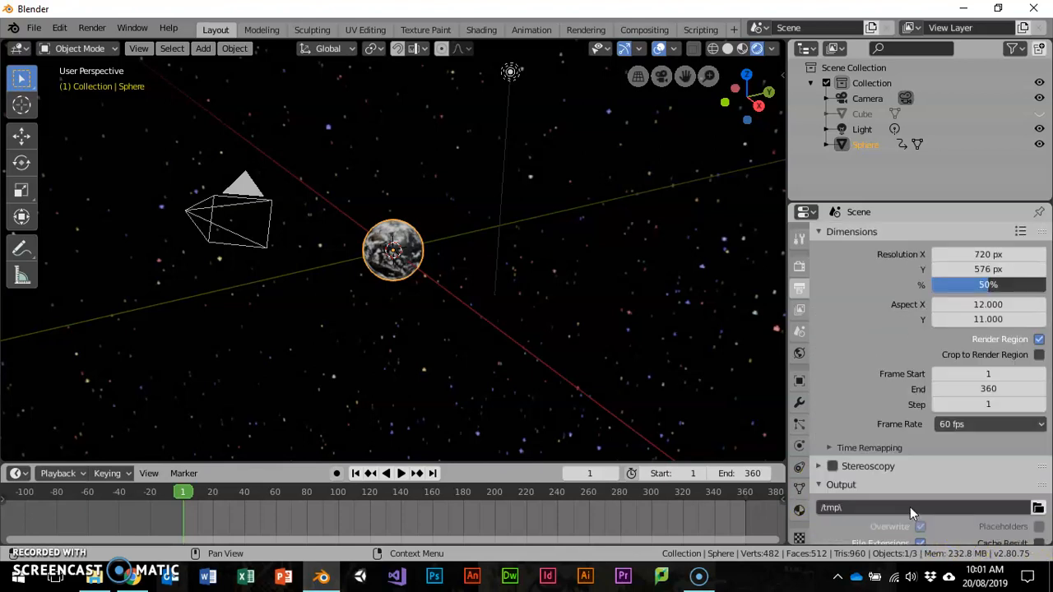
click(799, 311)
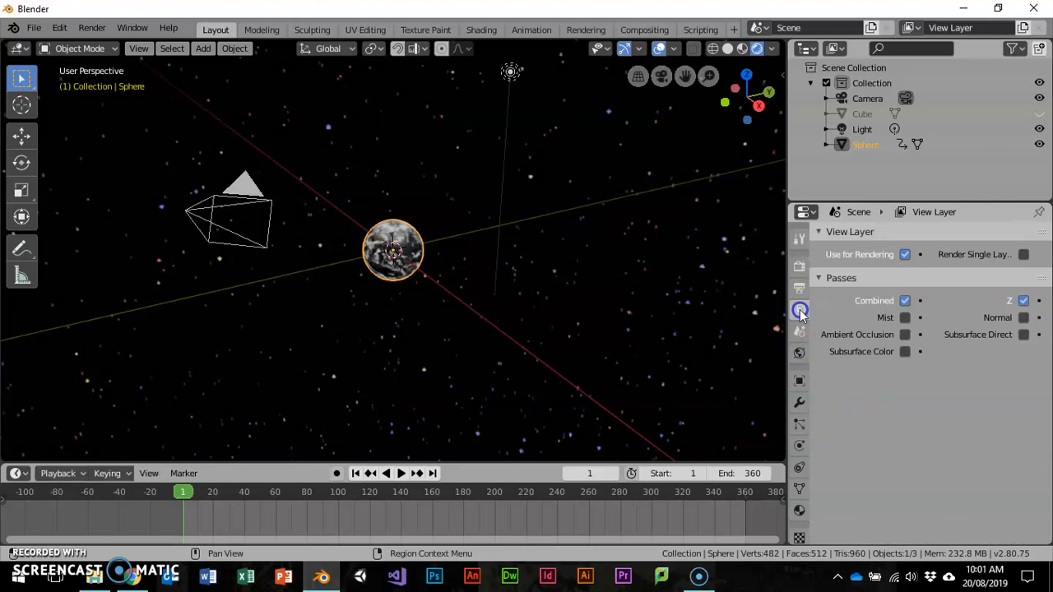
click(800, 353)
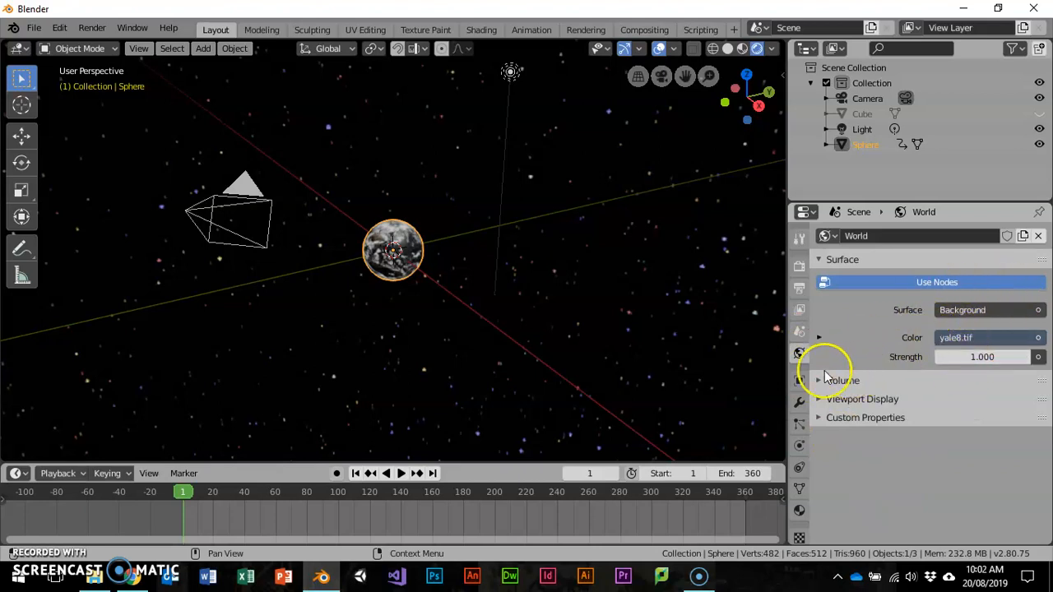
click(798, 332)
click(801, 312)
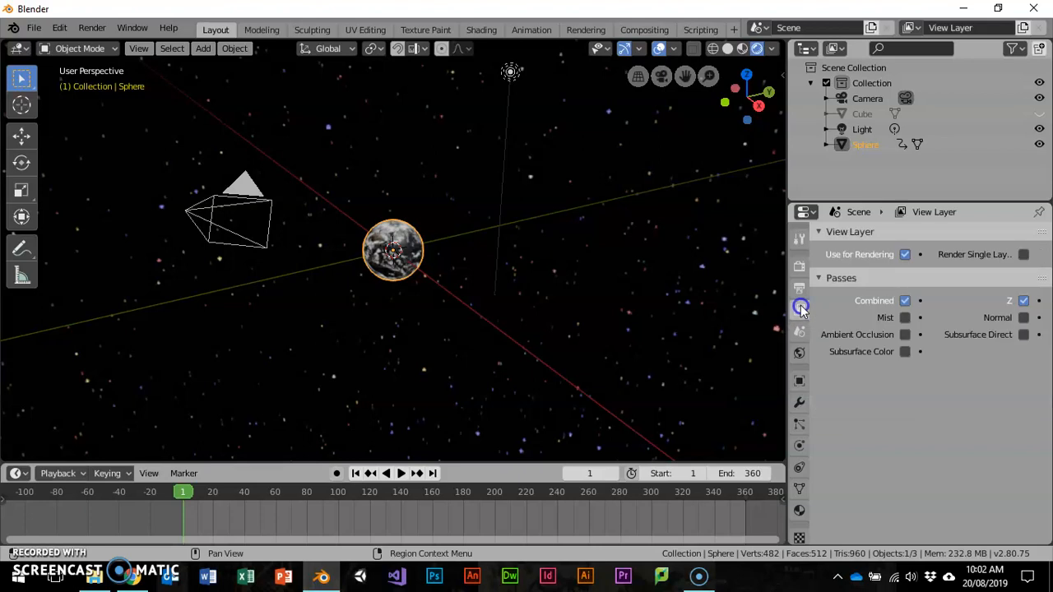
click(801, 289)
click(797, 237)
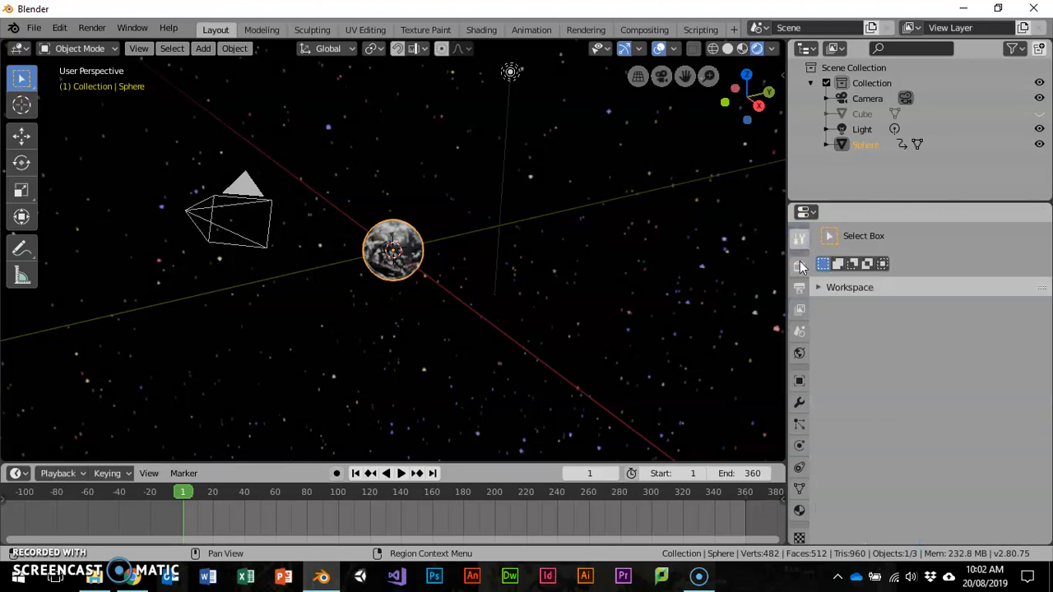
click(798, 265)
click(91, 27)
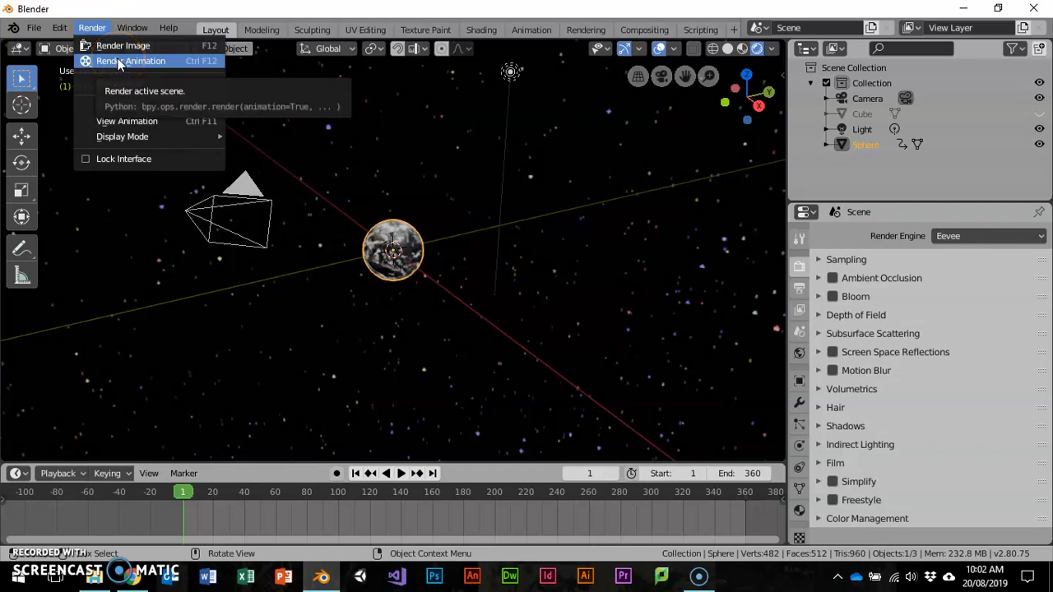
click(799, 309)
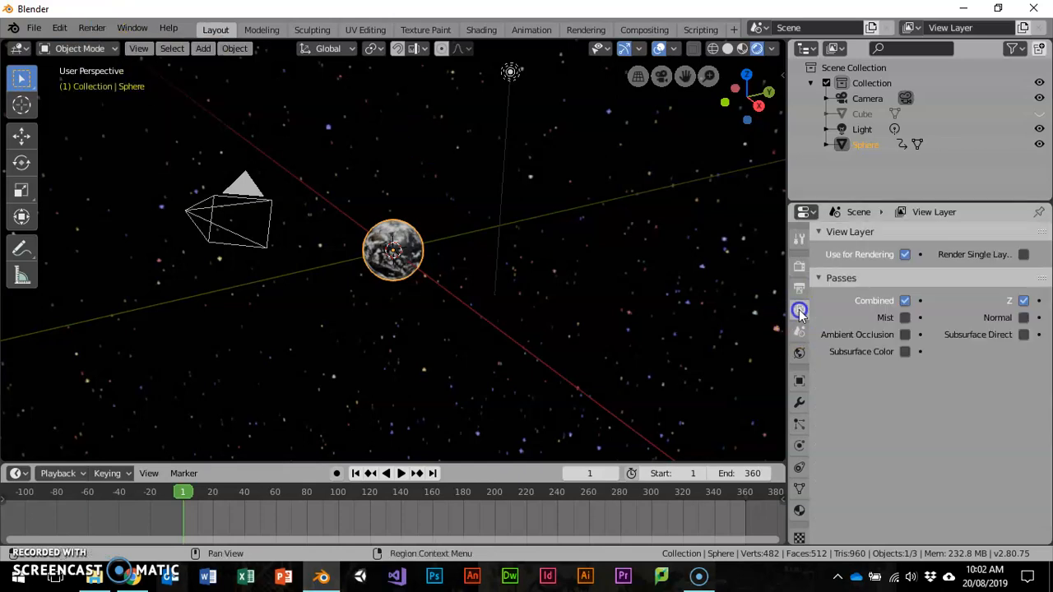
- Set the render output path to C:\tmp\Earth2 and accept it in the file browser
click(799, 288)
scroll(880, 400, down, 3)
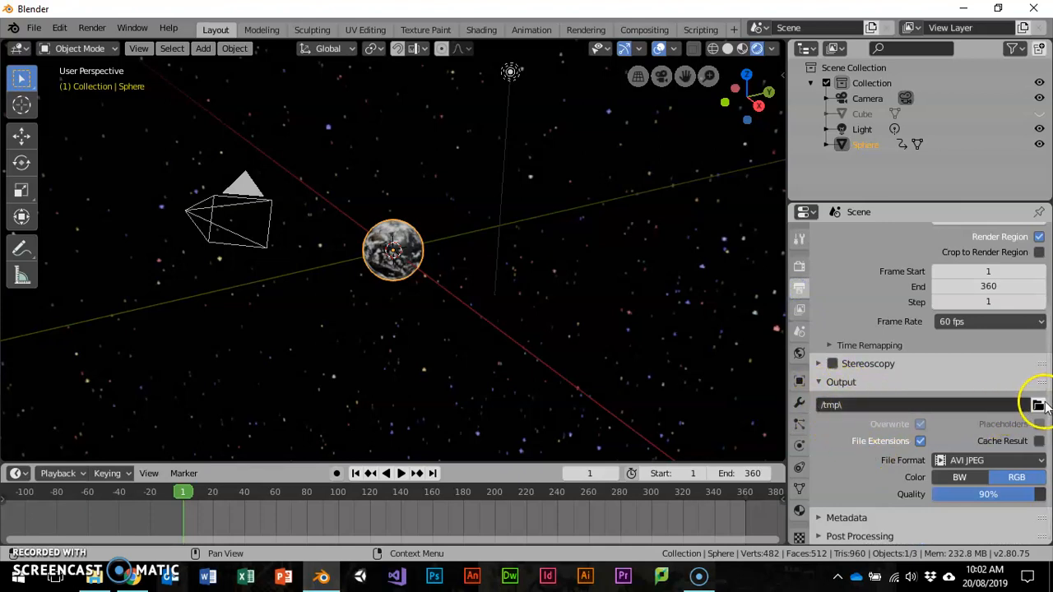
click(944, 404)
click(963, 404)
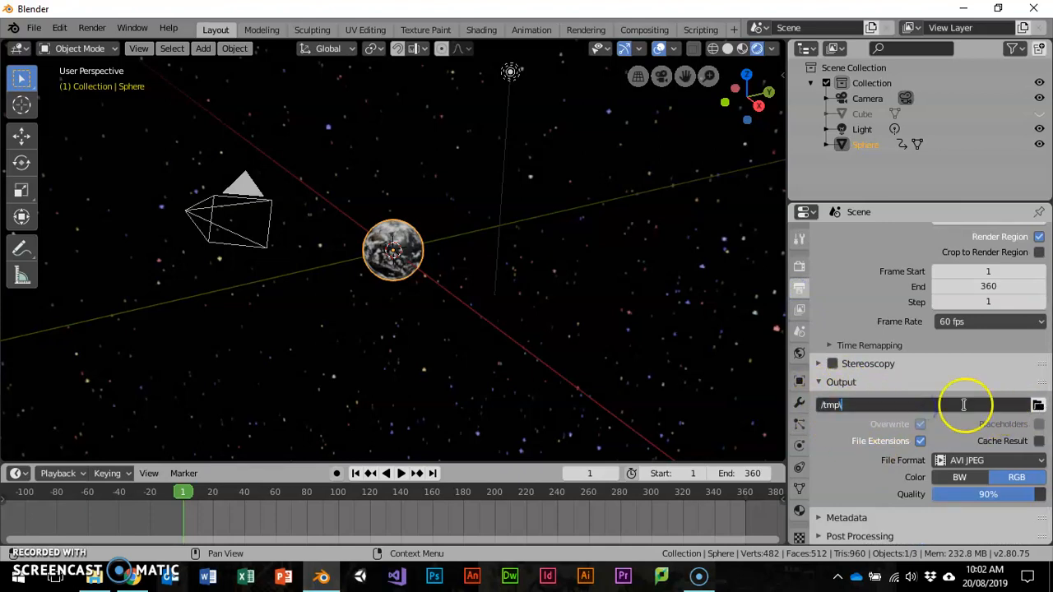
text(Earth2)
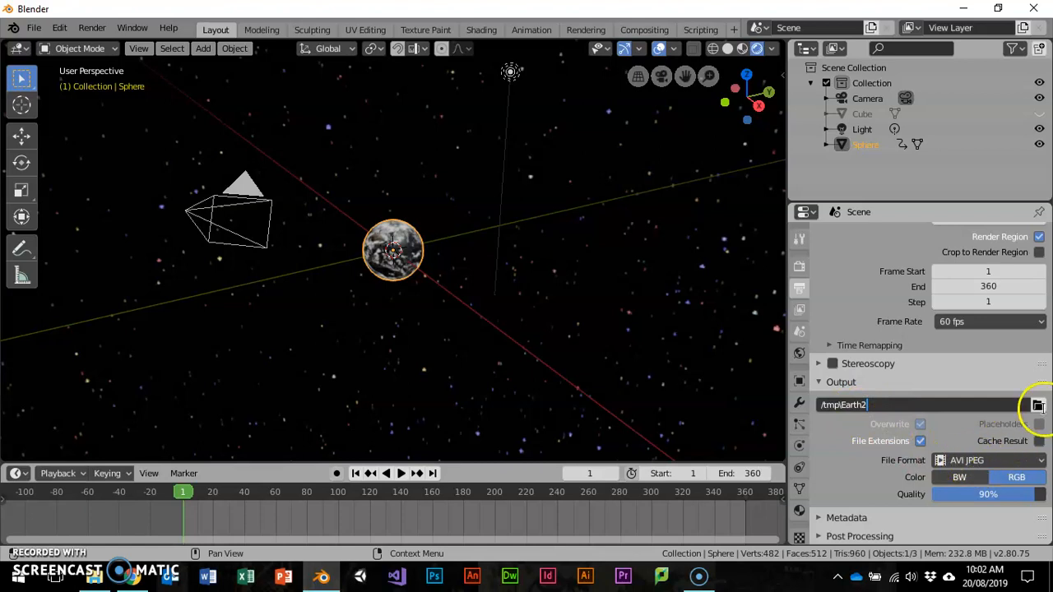
click(1038, 406)
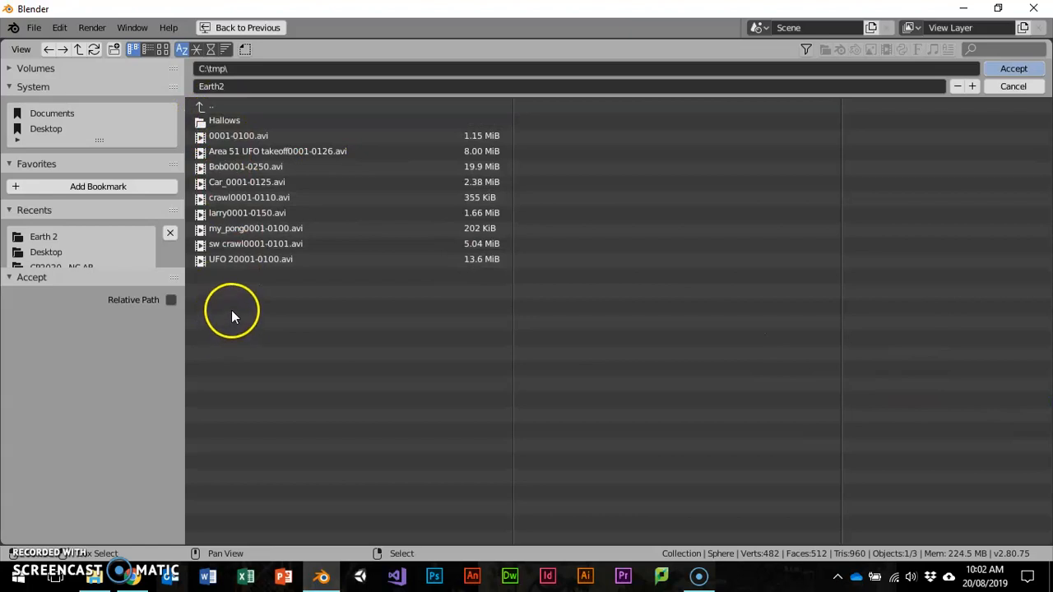
click(1014, 69)
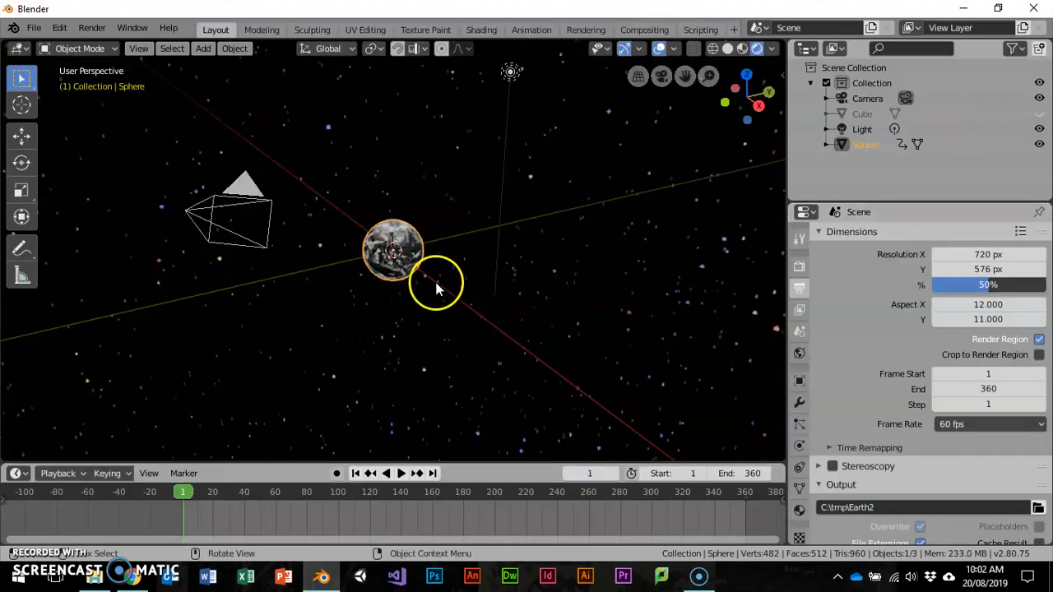
- Render the full animation to the output file
click(92, 28)
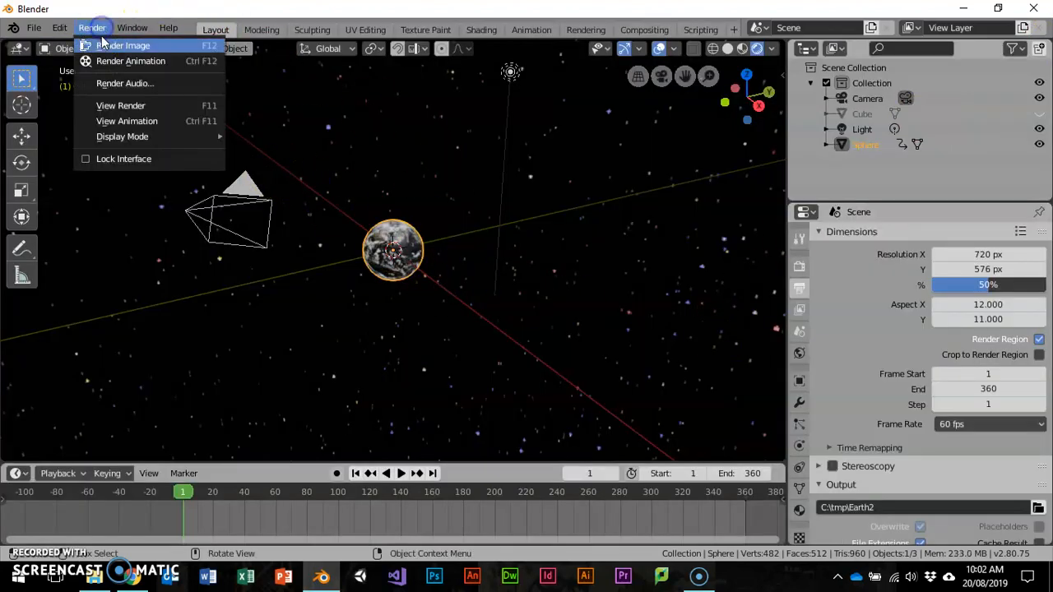
click(130, 61)
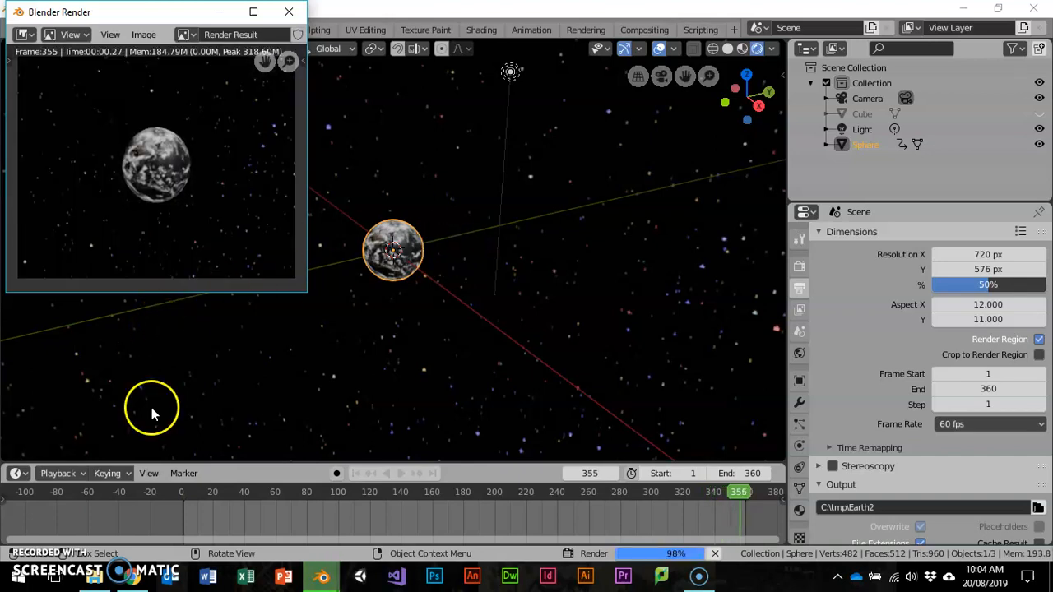
- Switch to the tmp folder in File Explorer, play the rendered Earth20001-0360.avi in VLC, and close the playback
mouse_move(94, 577)
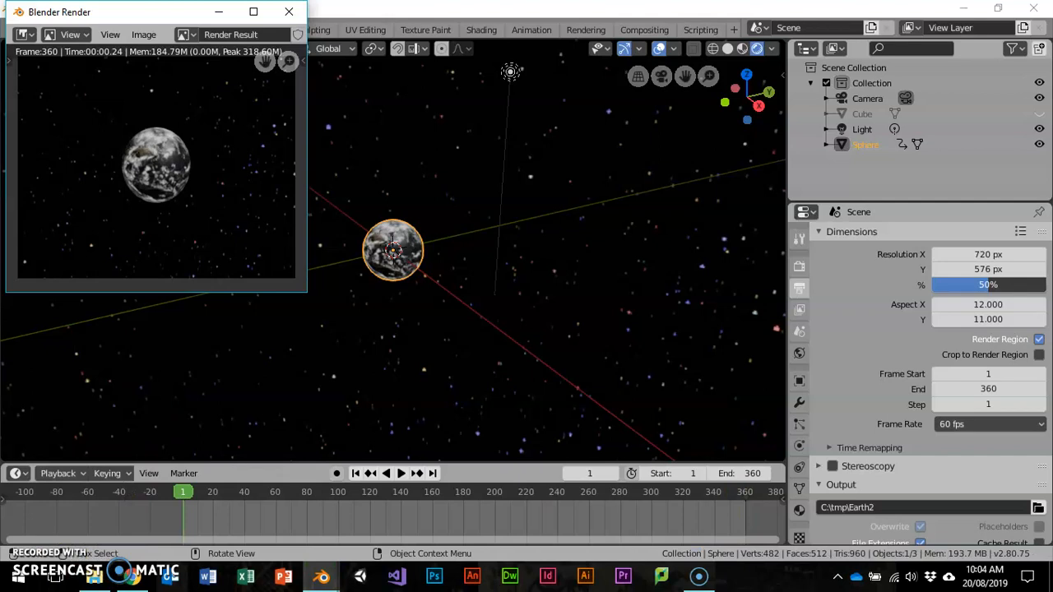
click(95, 578)
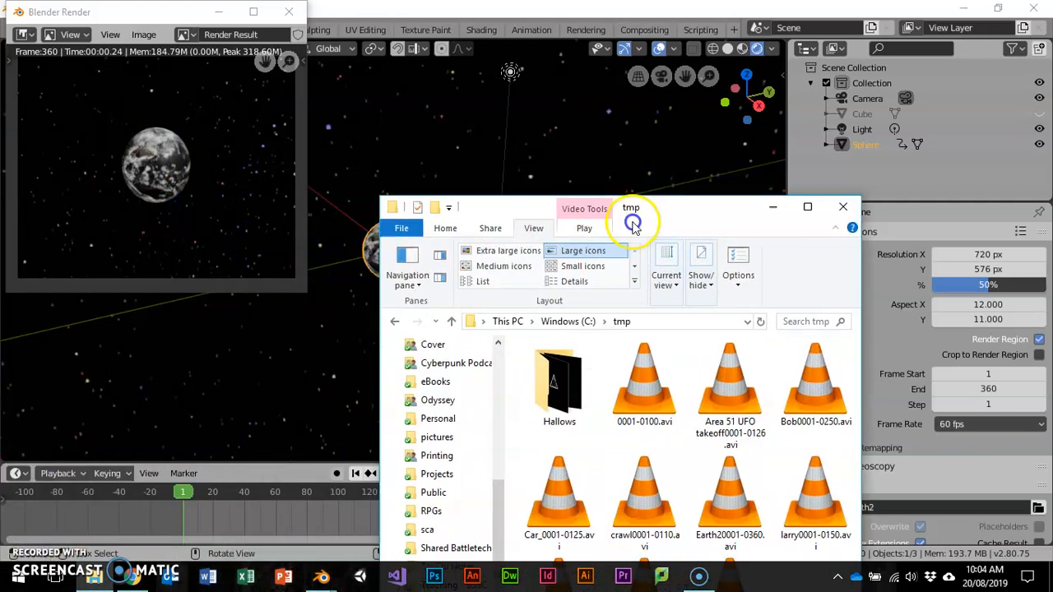
drag(639, 207, 811, 42)
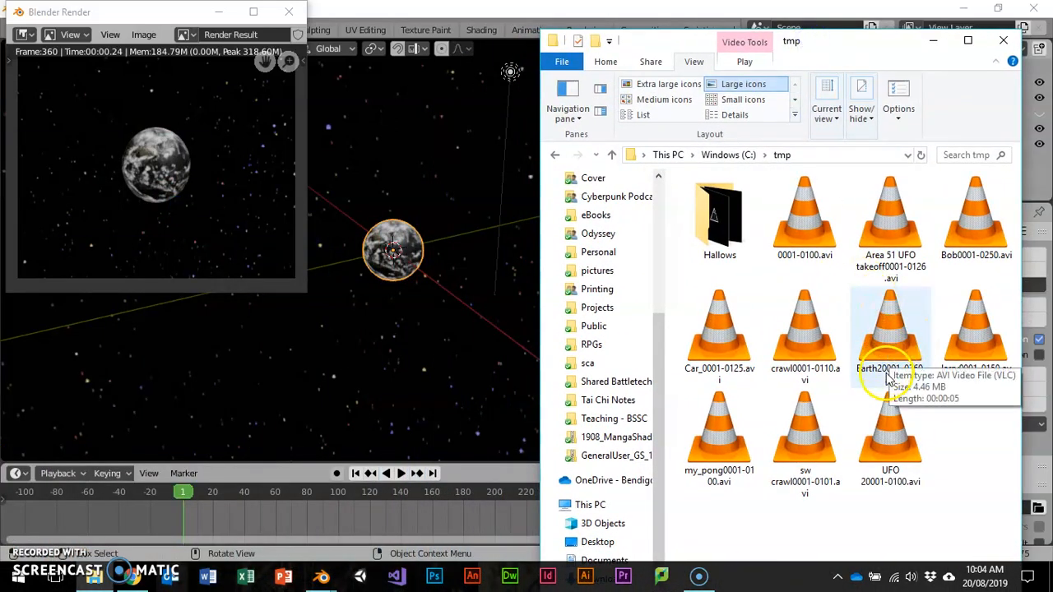
click(895, 326)
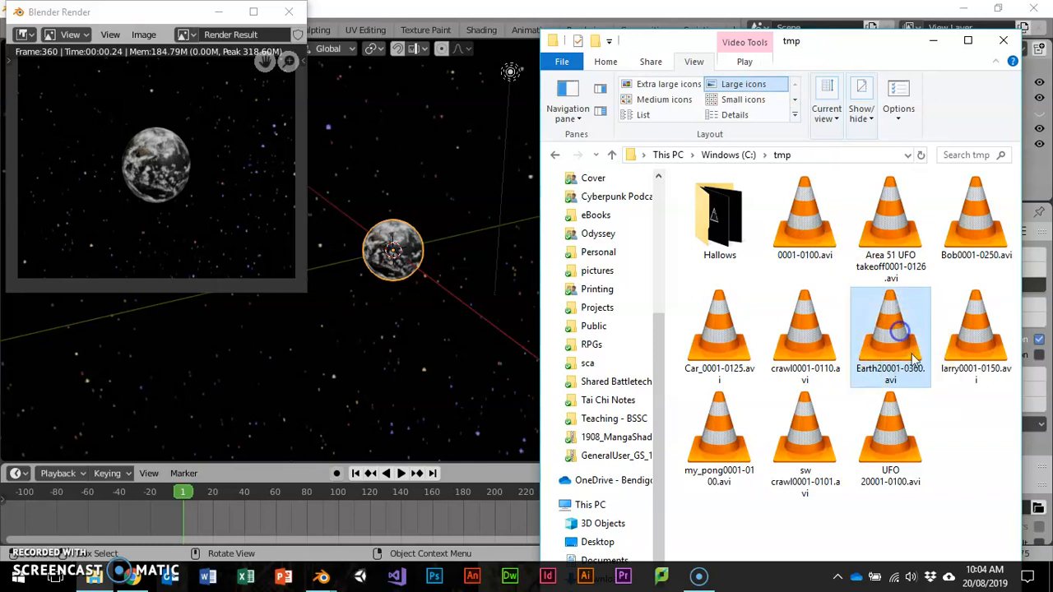
double_click(894, 322)
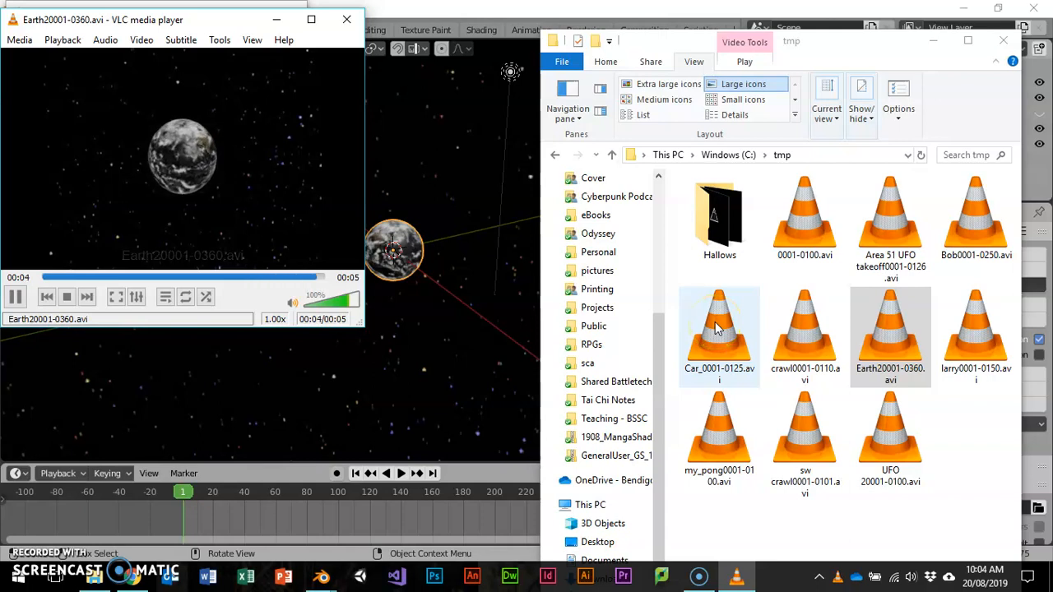
click(346, 18)
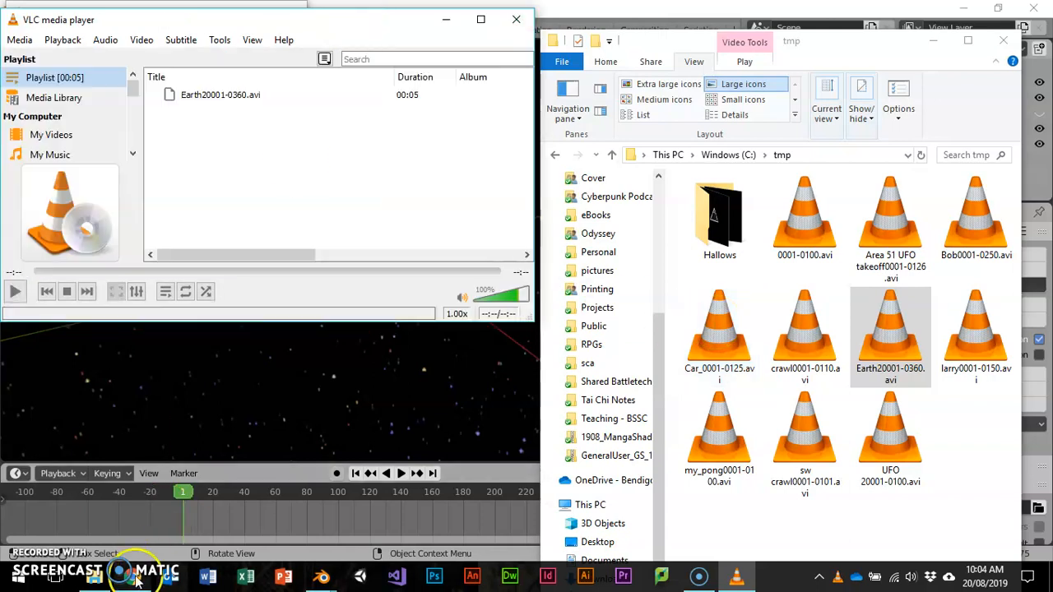